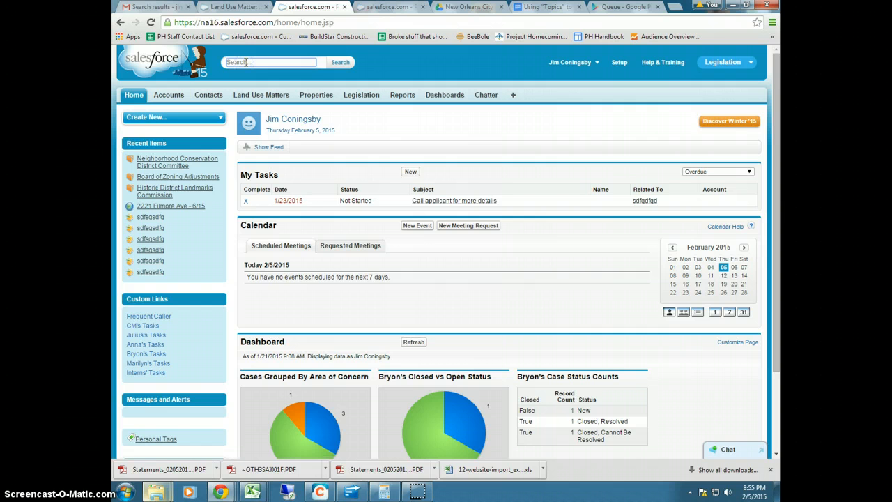
Search for colapissa and bienville, confirming no Bienville record exists
type("olapissa")
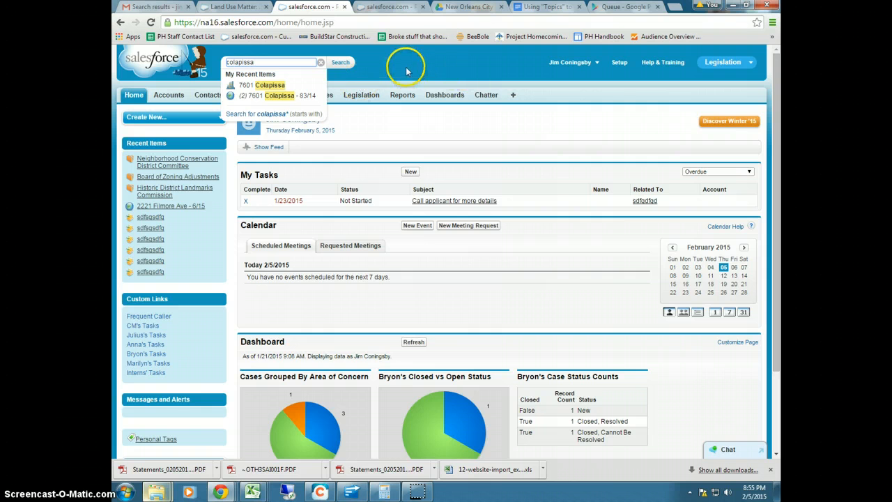
key("Return")
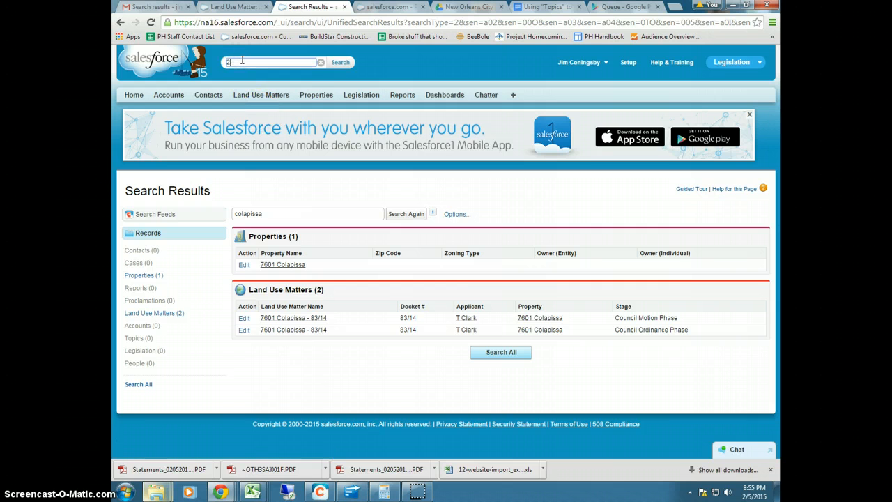
key("BackSpace")
type("4")
key("BackSpace")
type("ramp")
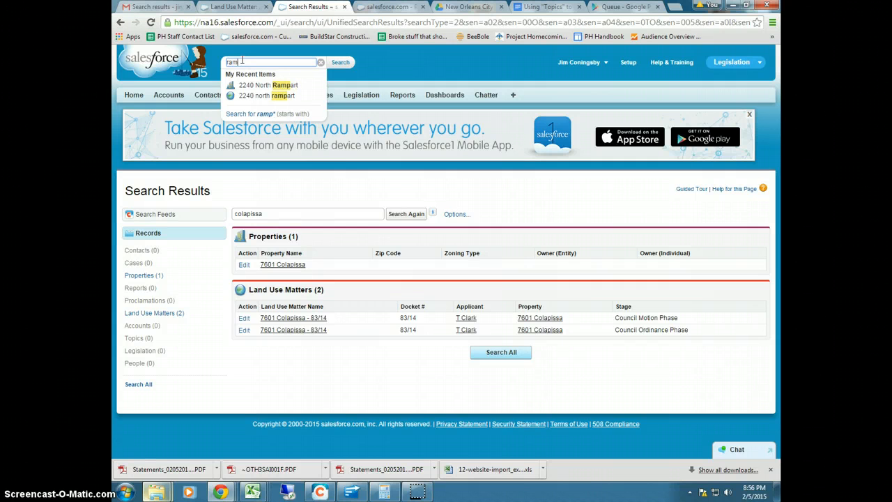
key("BackSpace")
key("BackSpace")
key("BackSpace")
type("bienville")
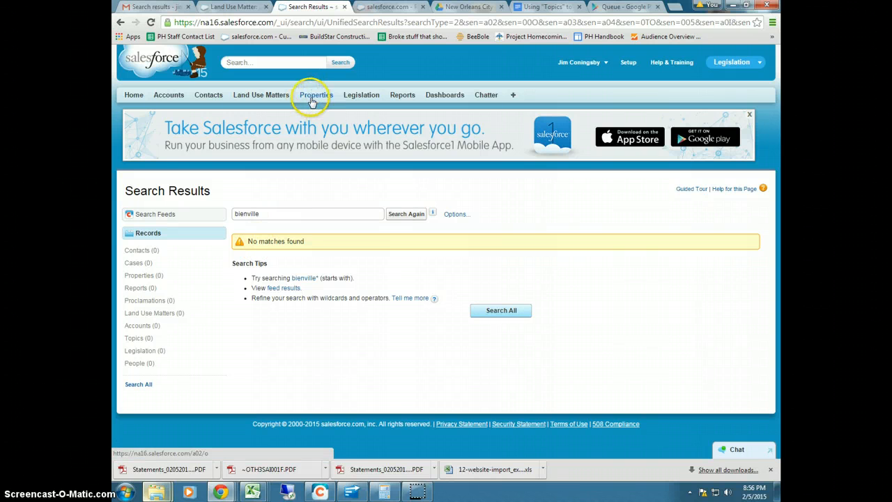
left_click(264, 62)
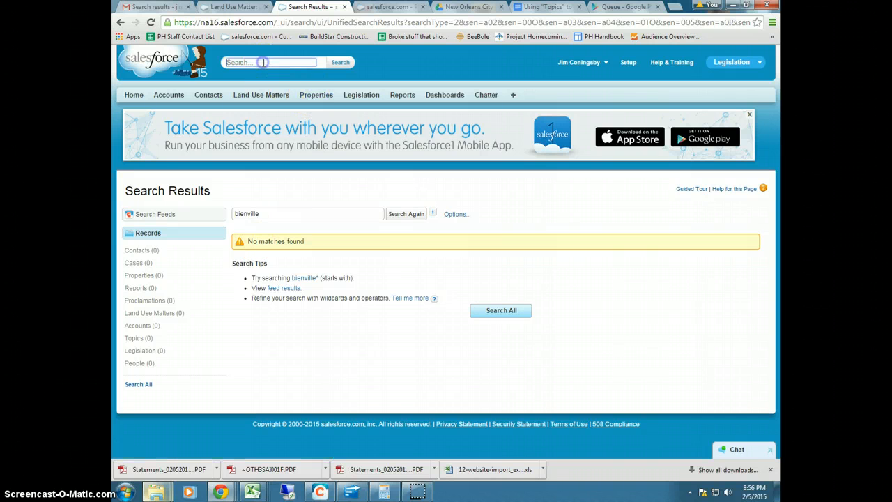
type("rampa")
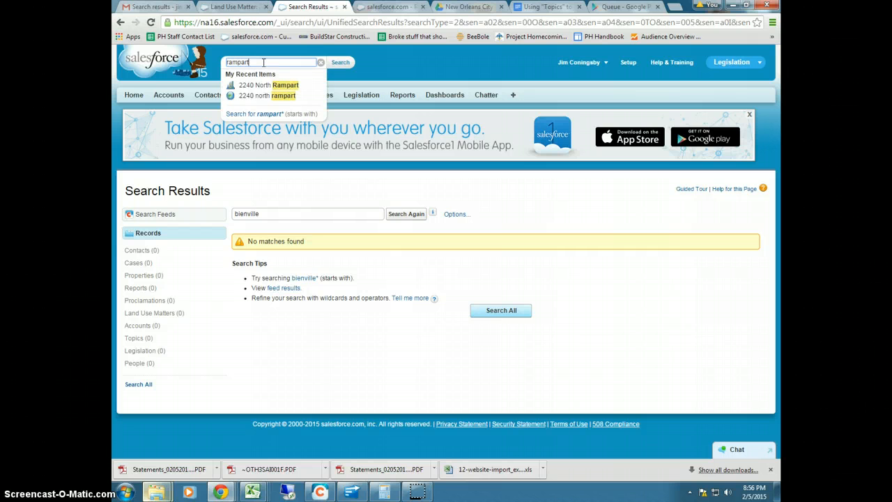
type("rt")
left_click(341, 62)
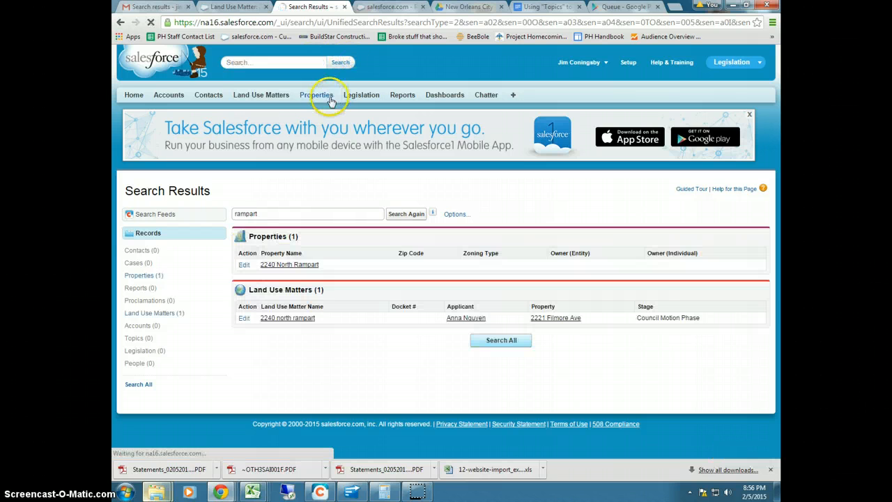
left_click(278, 266)
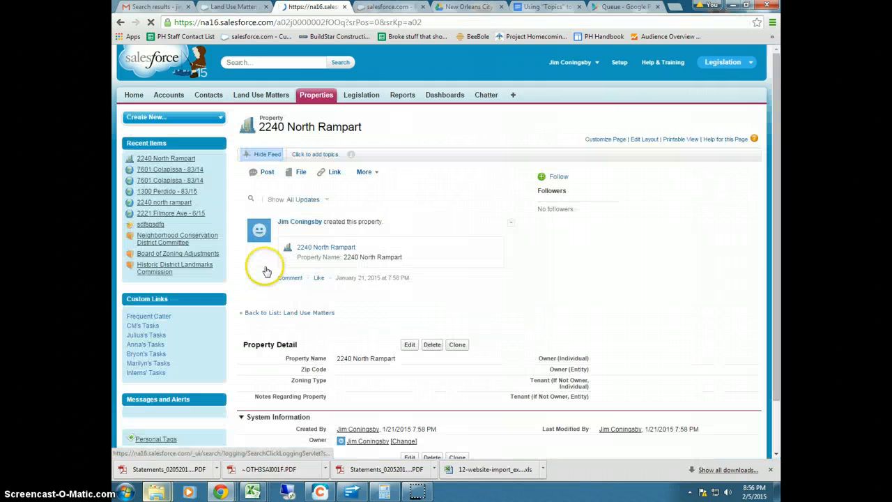
scroll(392, 299, "down", 5)
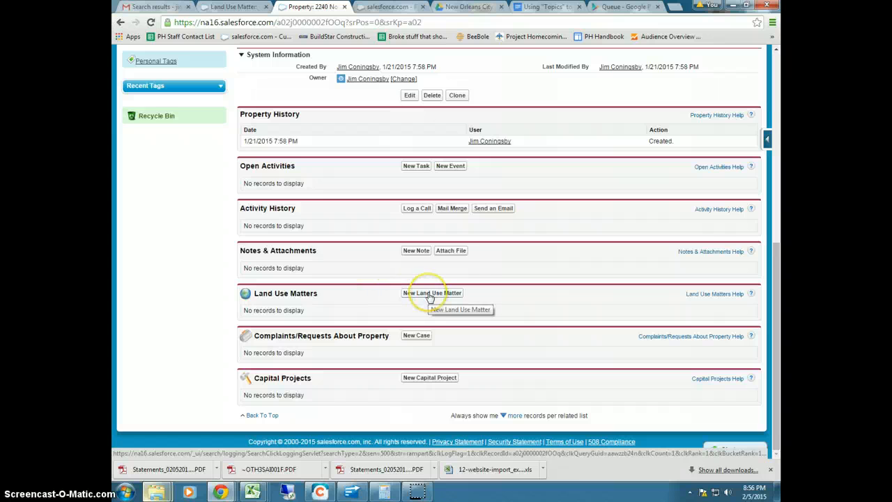
left_click(430, 294)
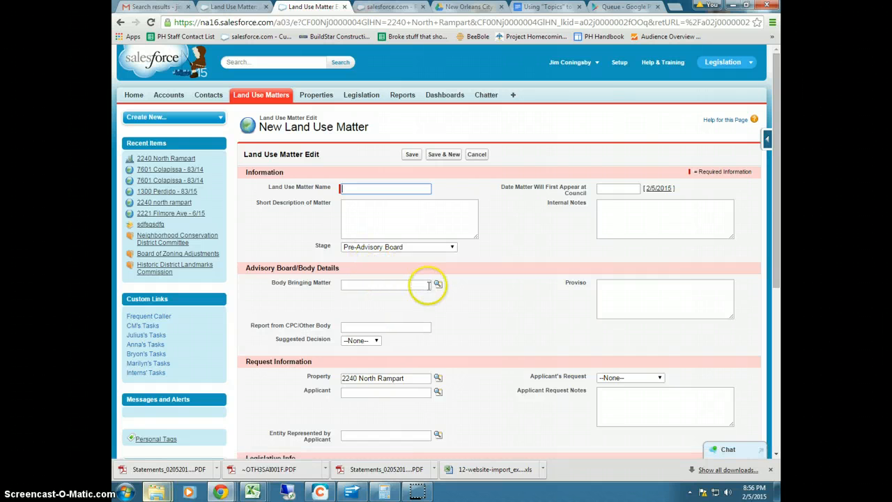
Abandon the unsaved land use matter and go to the Properties home page
scroll(424, 284, "down", 1)
left_click_drag(342, 326, 412, 325)
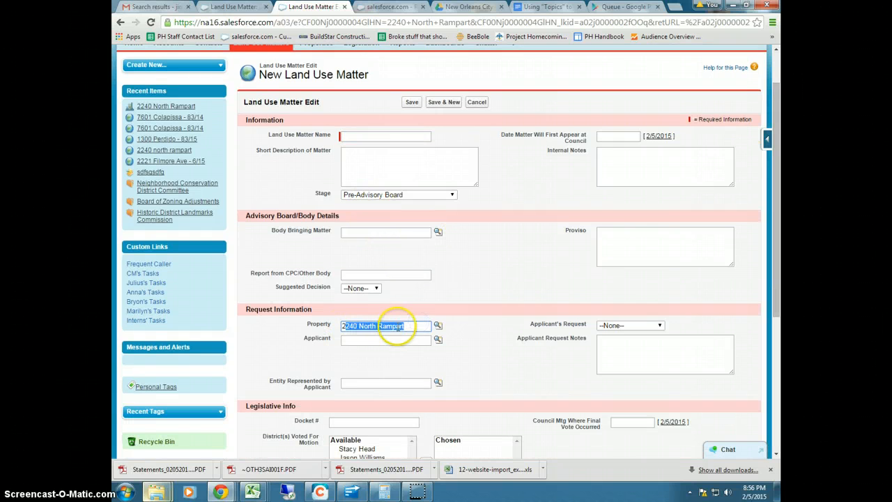
scroll(341, 216, "up", 1)
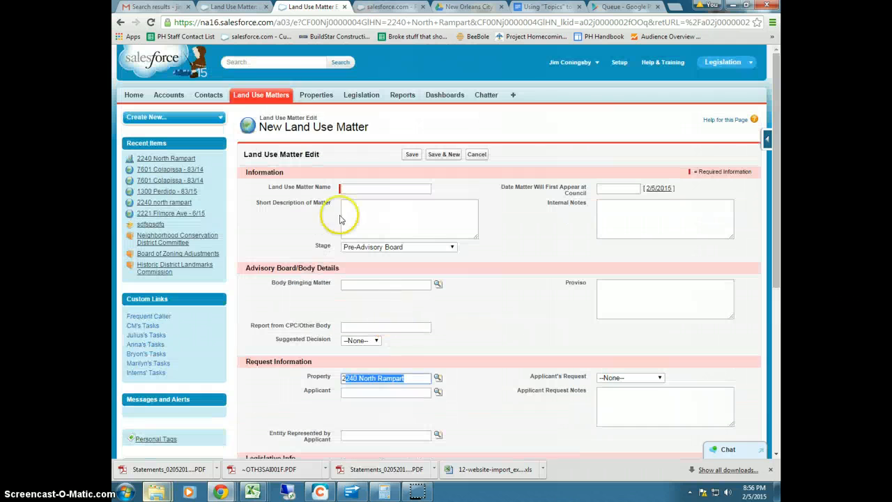
left_click(310, 97)
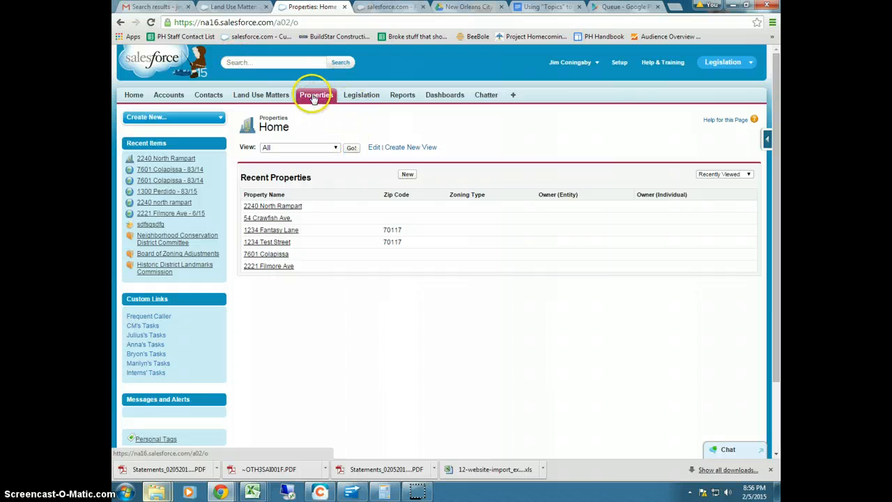
left_click(407, 174)
left_click(351, 189)
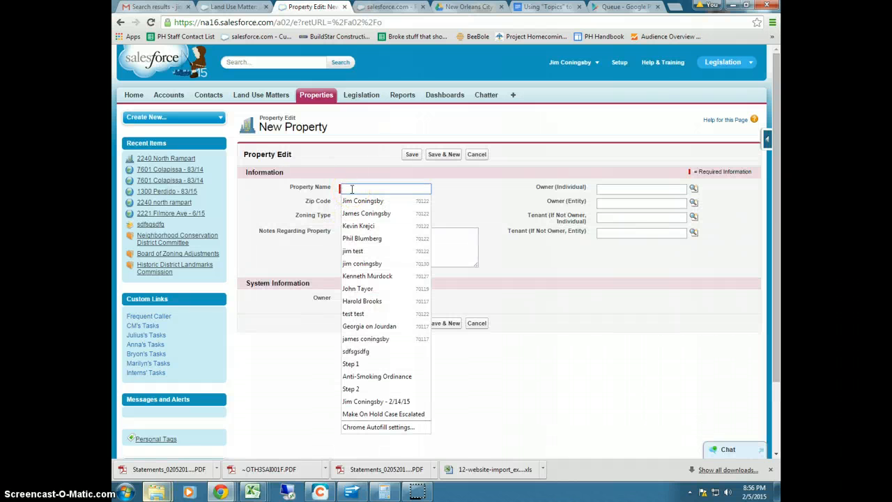
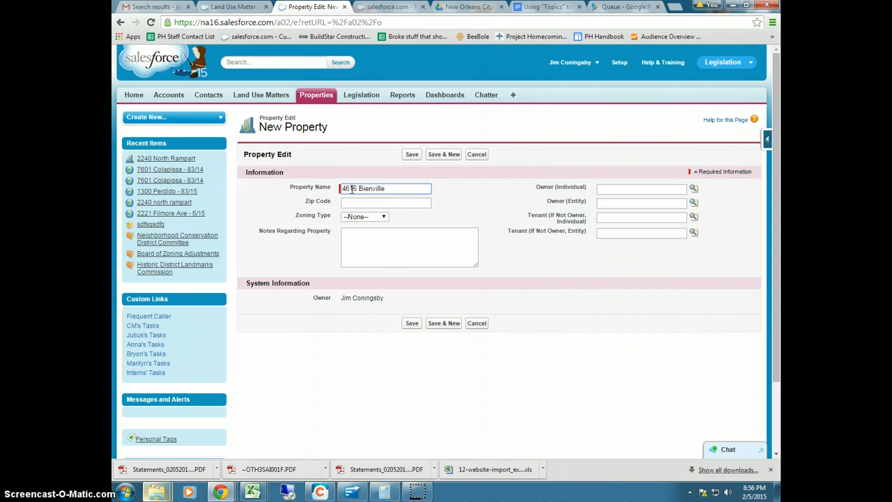
type("70119")
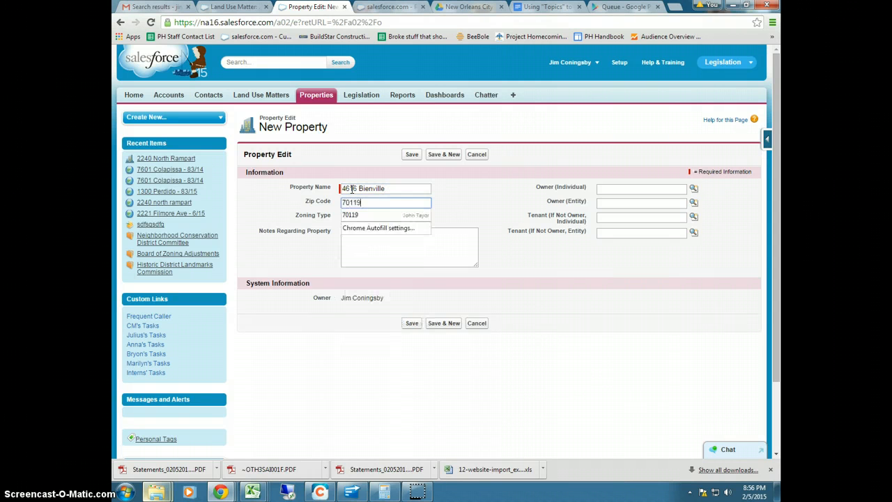
key("Tab")
left_click(355, 218)
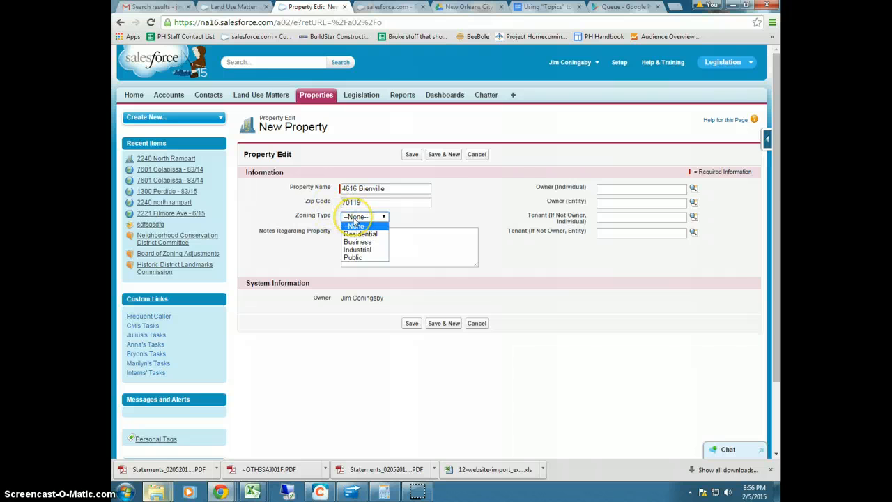
left_click(357, 235)
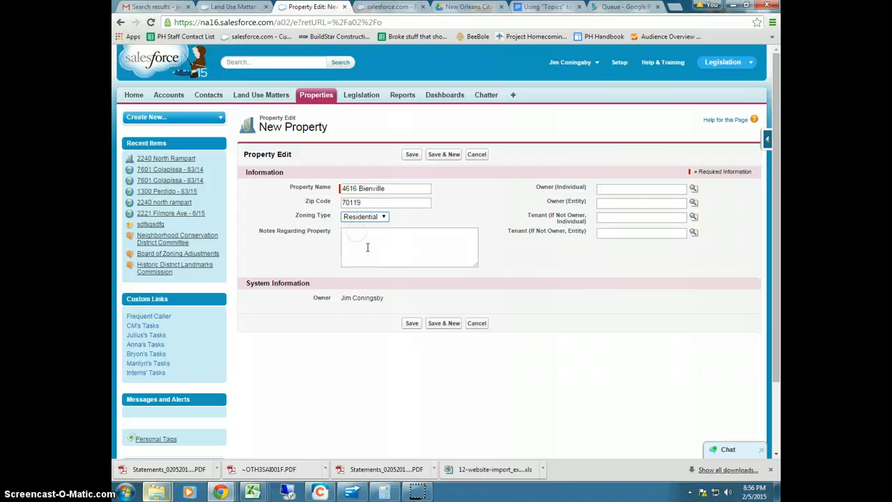
Review the notes, owner and tenant fields on the new property form
left_click(373, 248)
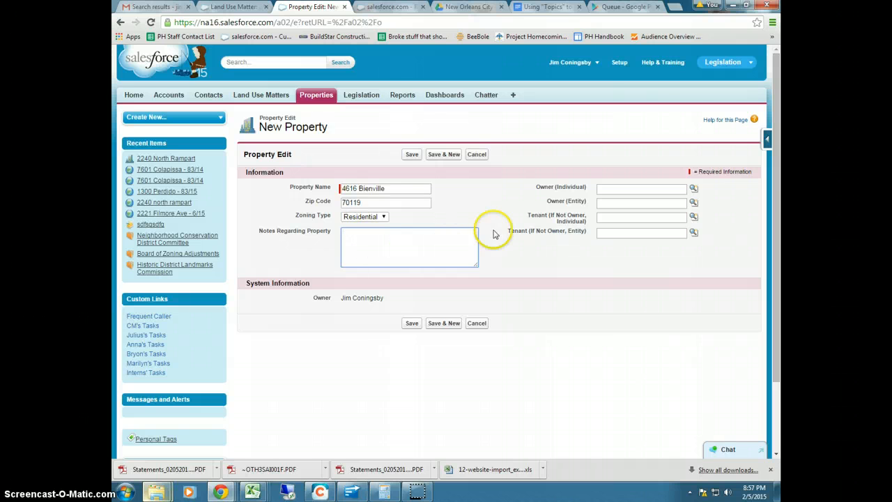
left_click(601, 189)
left_click(606, 204)
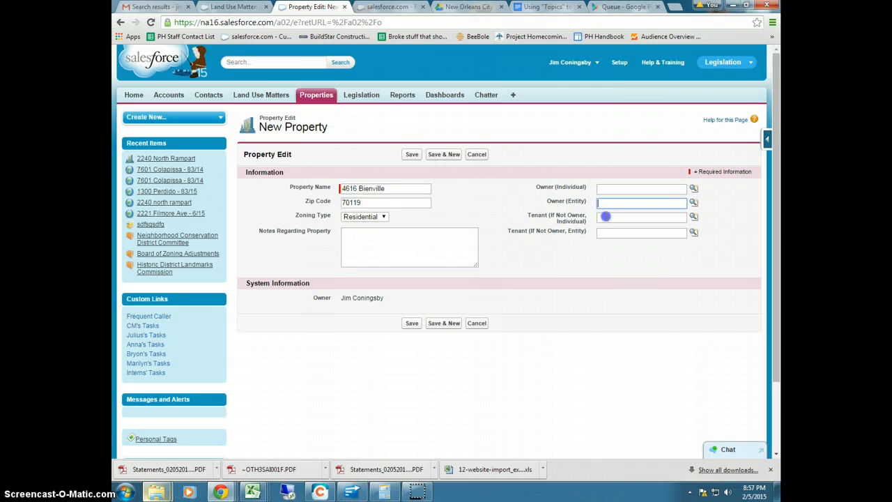
left_click(606, 217)
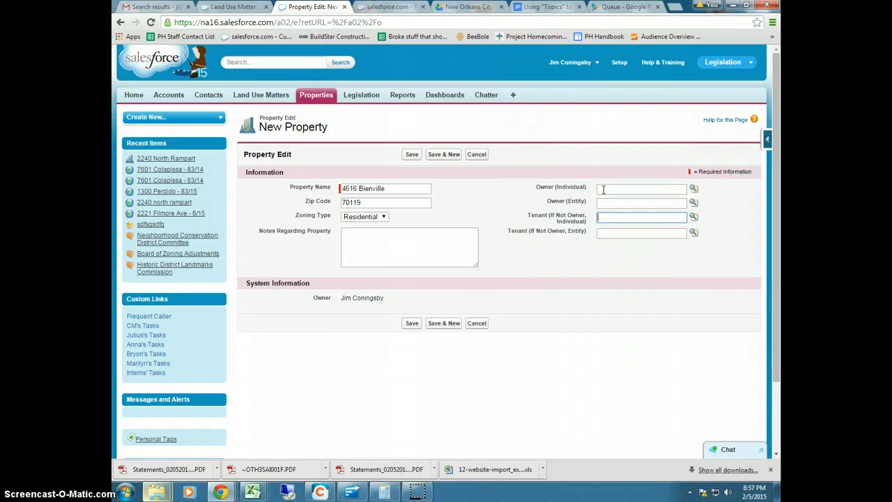
left_click_drag(539, 187, 581, 190)
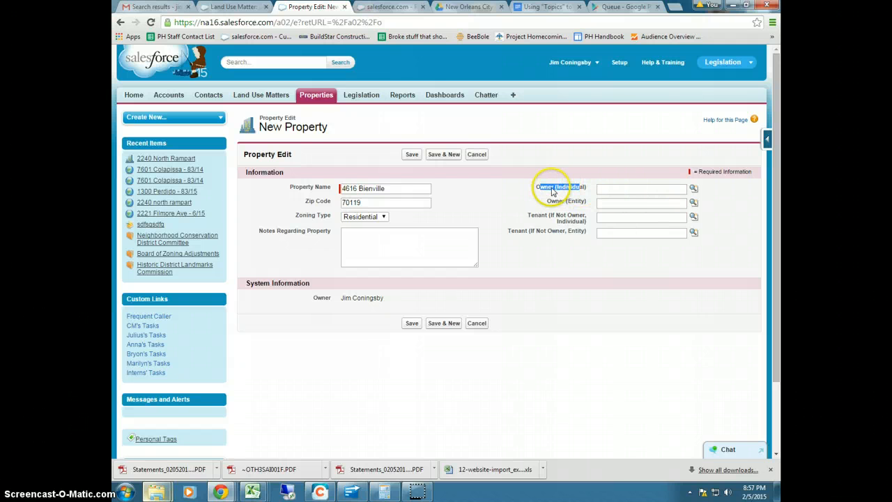
Search the Owner (Individual) lookup for jim
left_click(694, 192)
left_click_drag(587, 150, 399, 168)
left_click(274, 217)
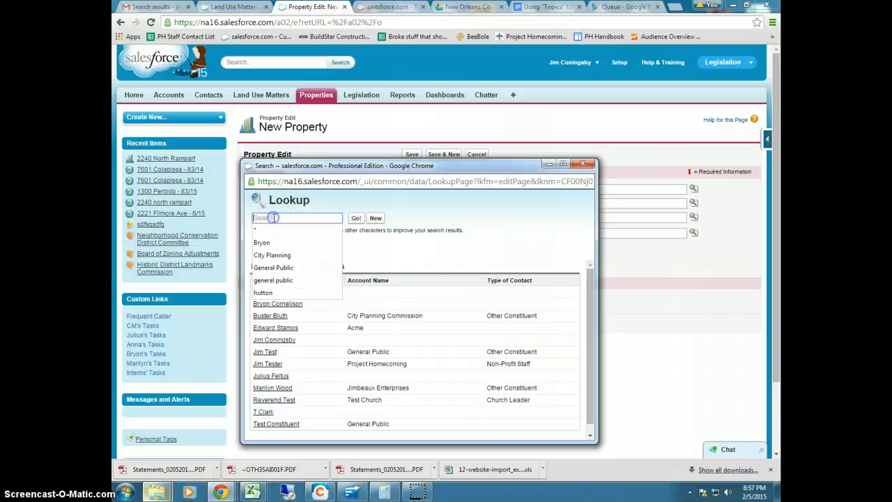
type("jim")
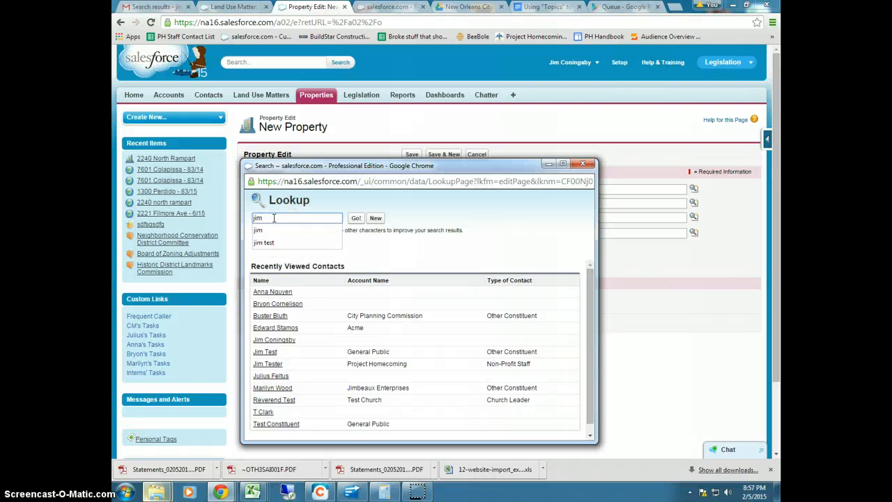
left_click(356, 218)
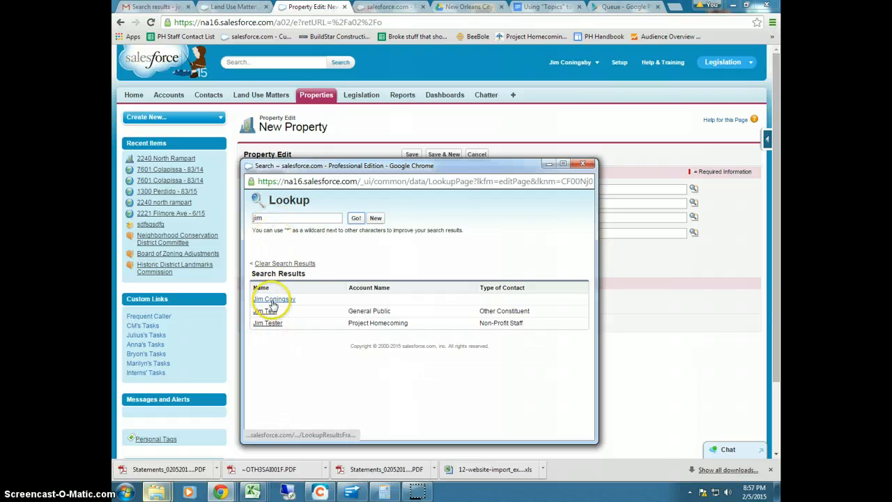
Add and save a new test contact as the individual owner
left_click(375, 219)
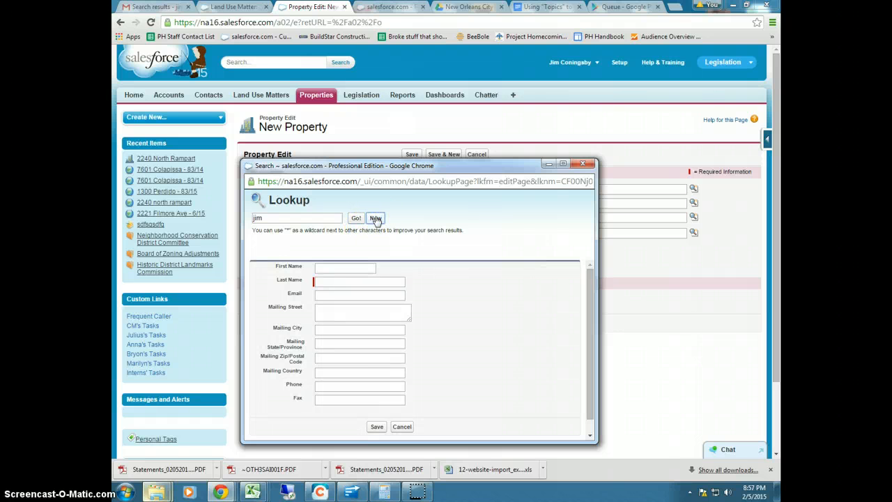
left_click(324, 280)
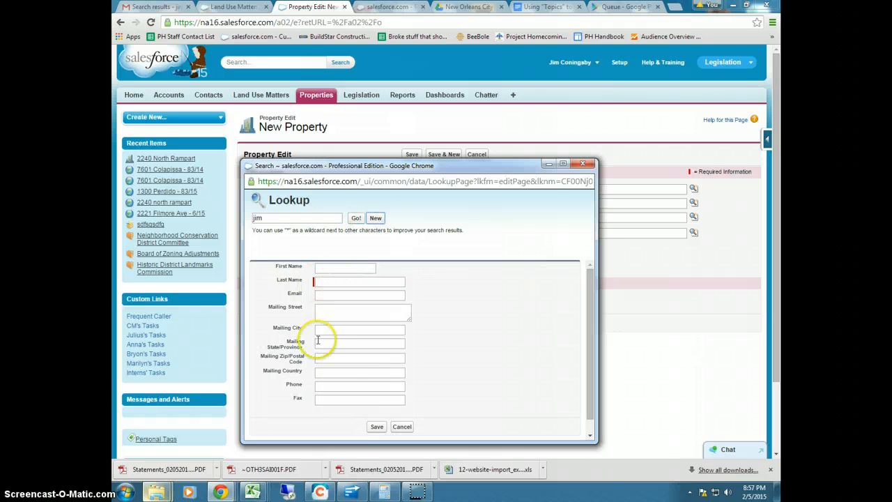
left_click(324, 267)
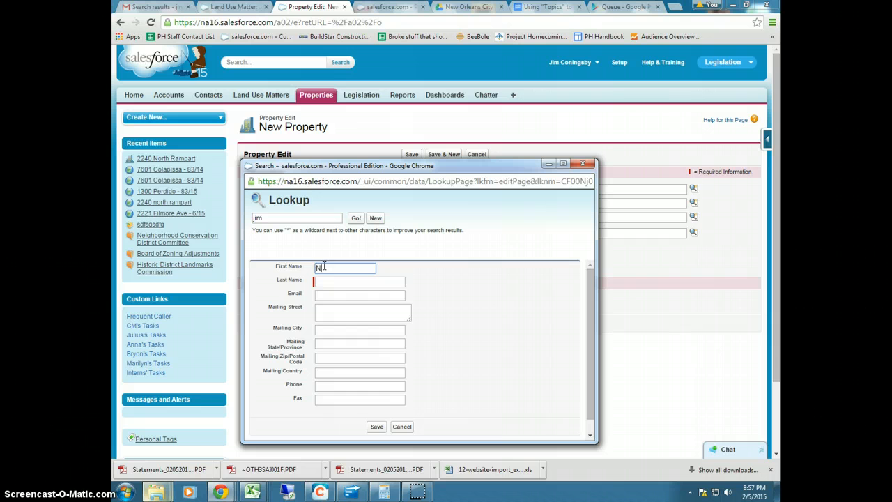
type("New")
key("Tab")
type("O")
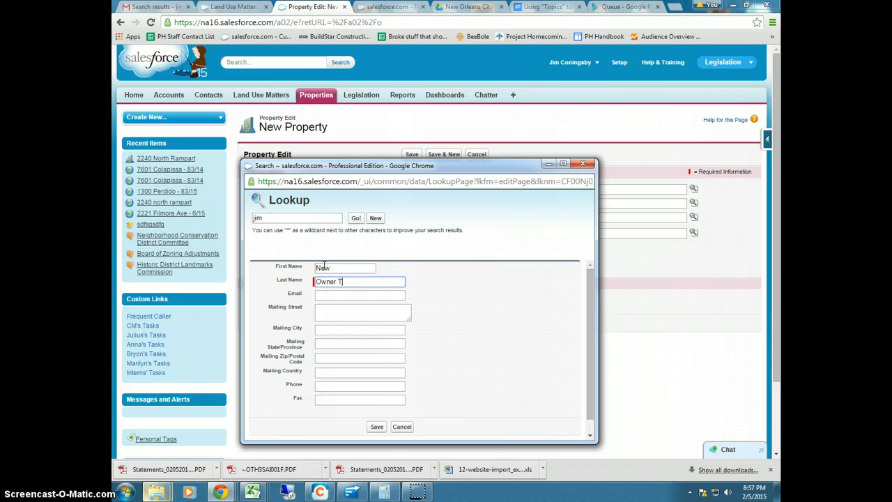
key("Tab")
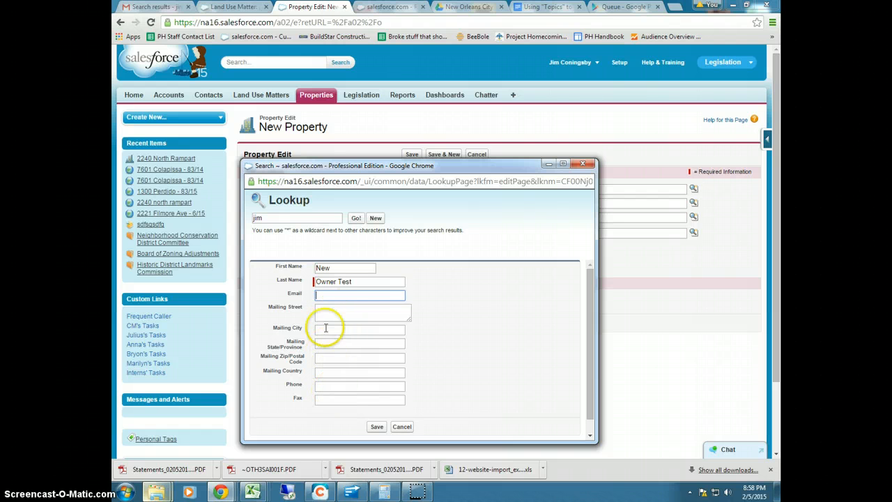
left_click(376, 428)
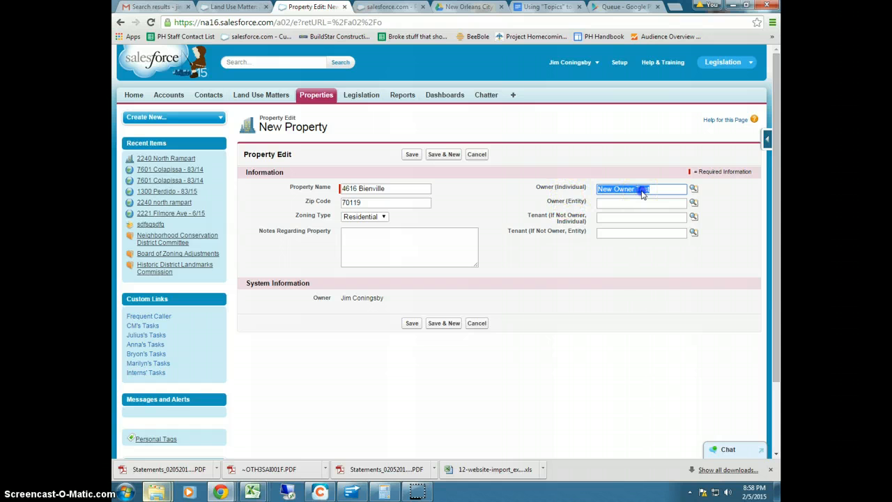
Clear the individual owner field so it is empty again
left_click_drag(657, 189, 586, 191)
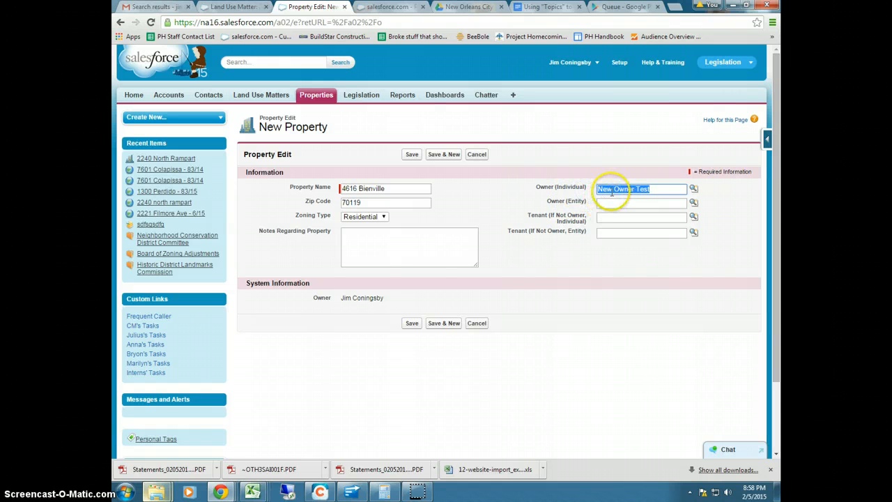
key("BackSpace")
left_click(617, 202)
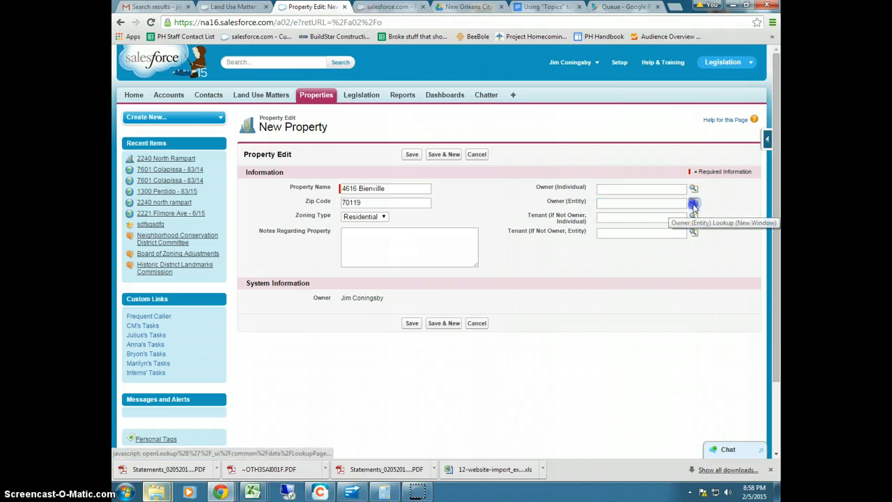
left_click(693, 203)
left_click_drag(591, 213, 377, 199)
left_click(317, 246)
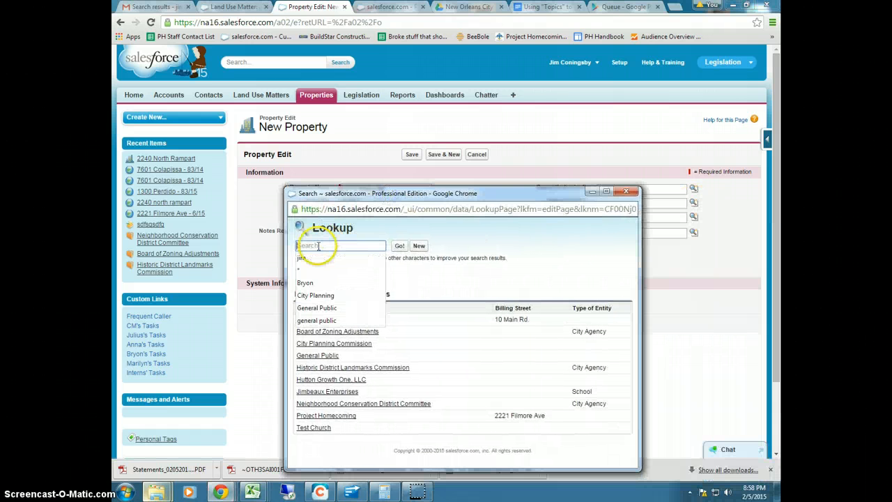
type("jimbeaux")
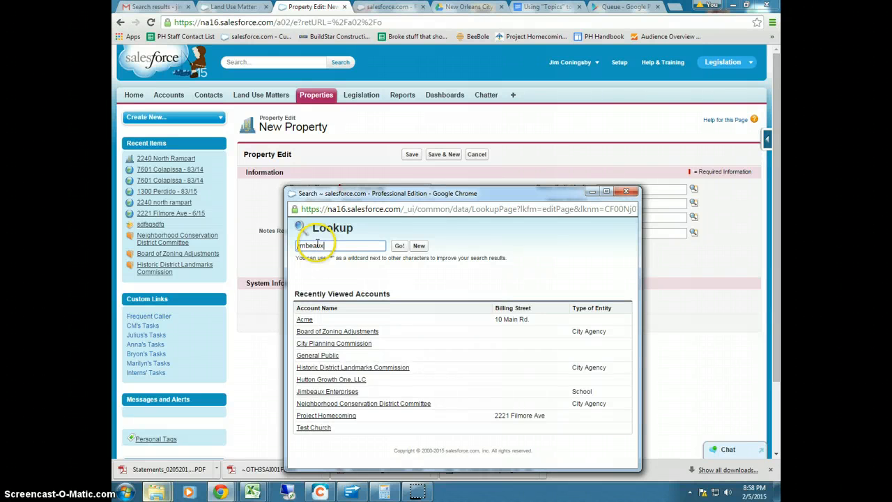
left_click(396, 250)
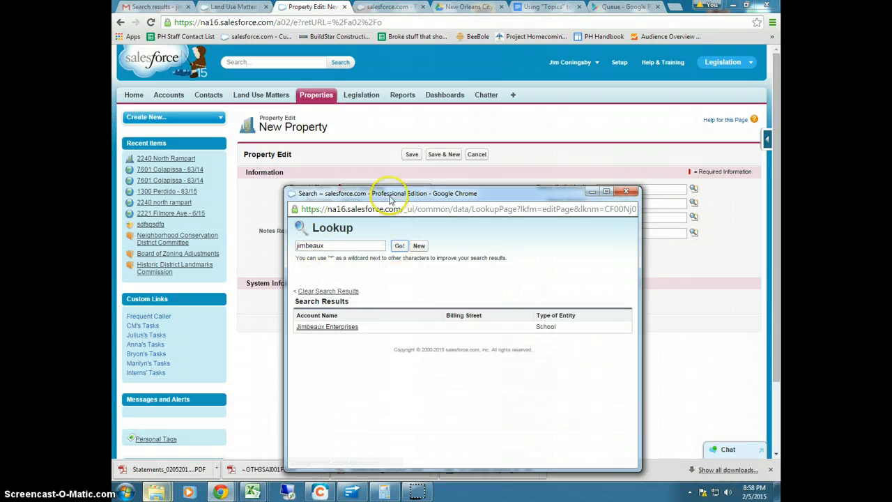
left_click_drag(391, 196, 383, 184)
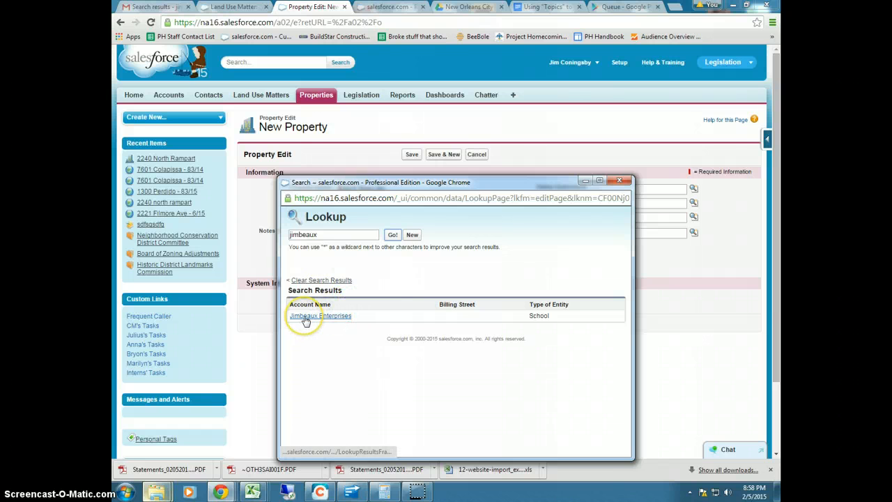
left_click(412, 235)
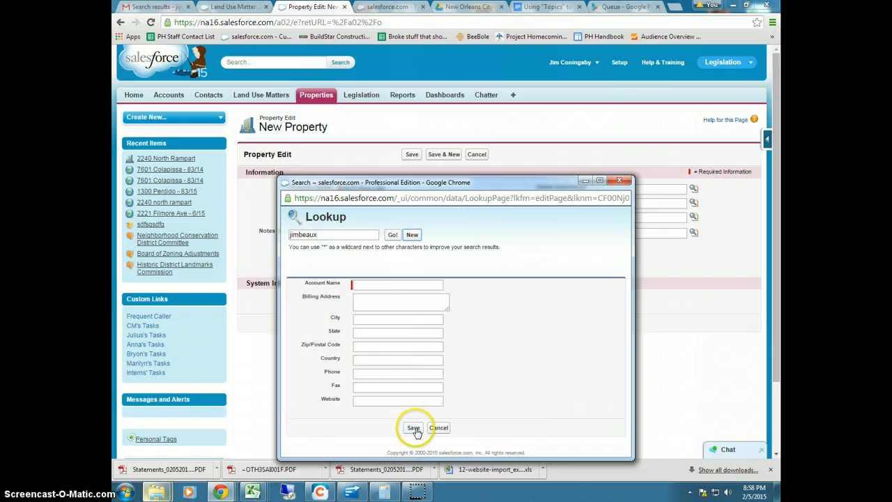
left_click(438, 428)
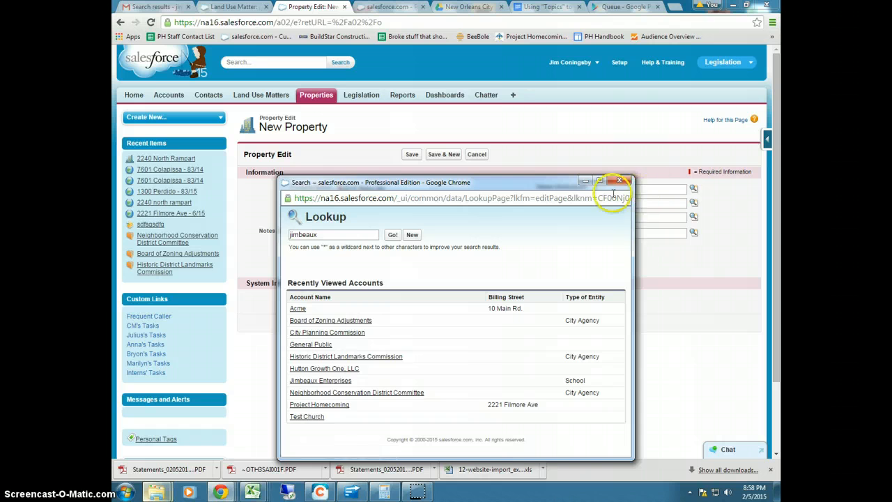
left_click(618, 182)
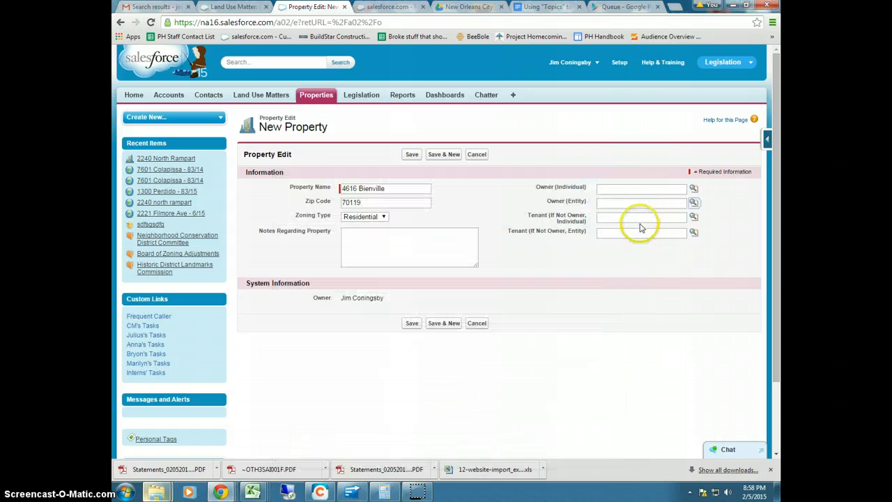
Search 'jim' in Owner (Individual) and pick the existing test contact from the lookup
left_click(606, 217)
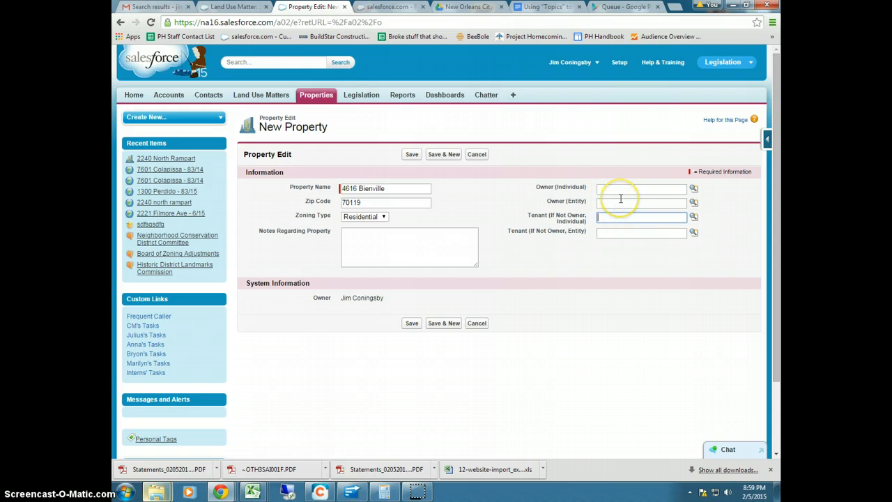
left_click(611, 189)
type("jim")
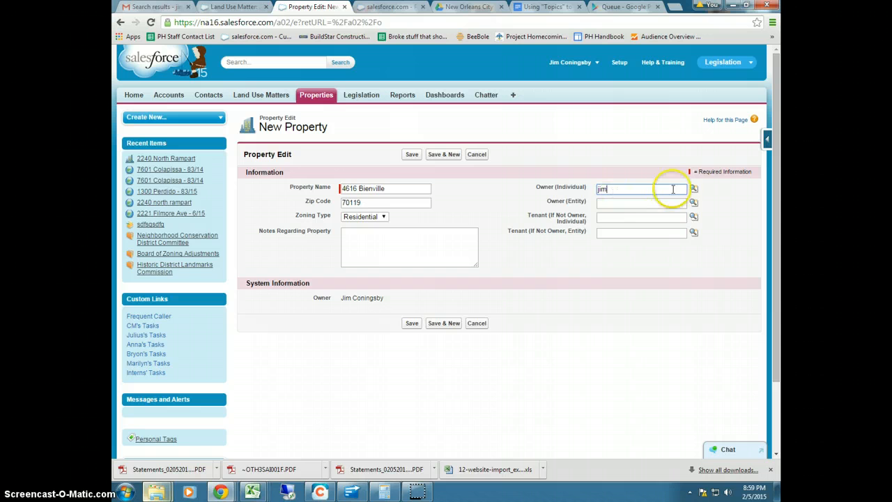
left_click(693, 189)
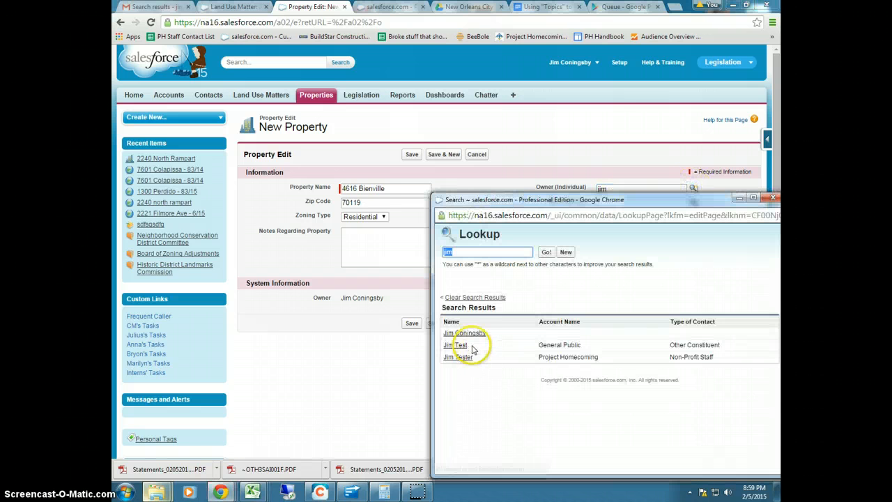
left_click(458, 346)
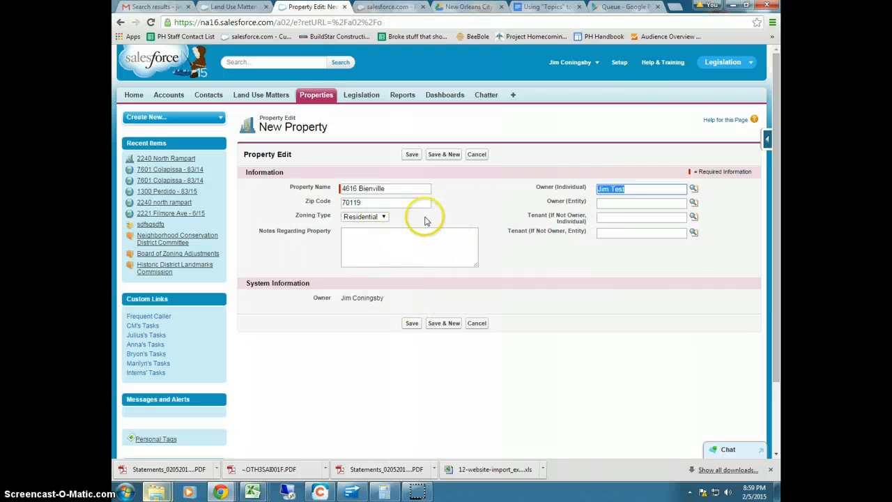
left_click(412, 324)
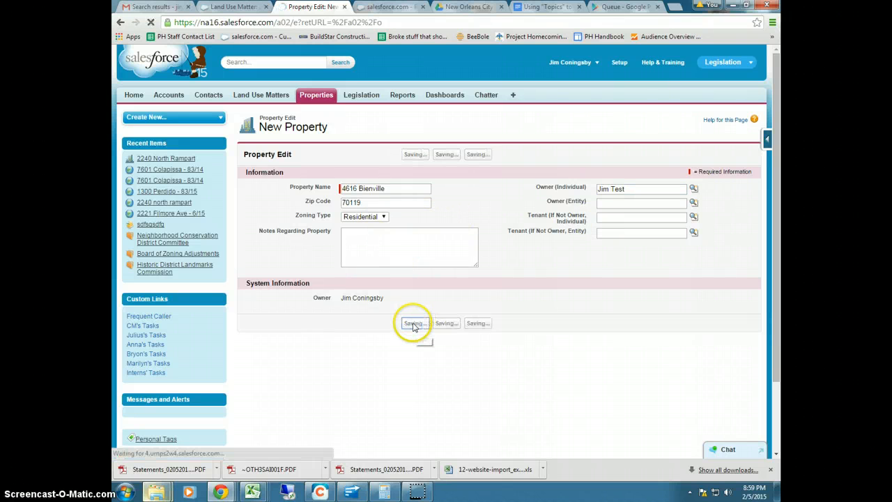
scroll(398, 283, "down", 5)
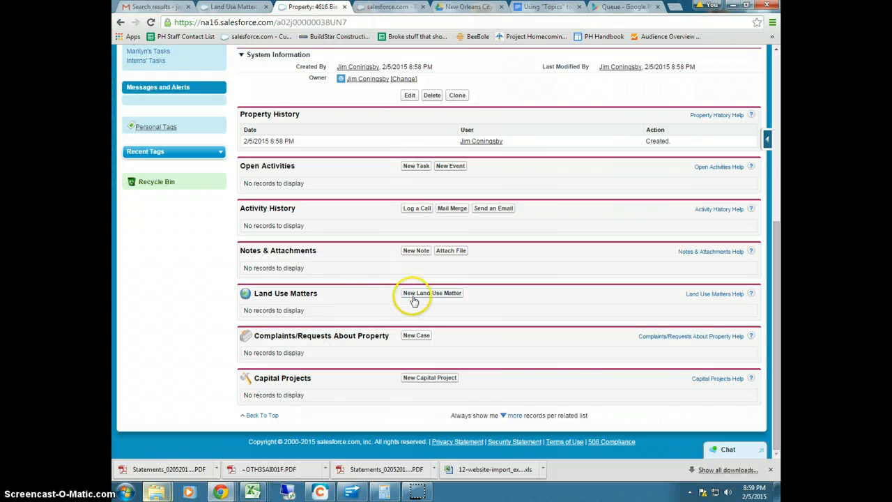
left_click(416, 293)
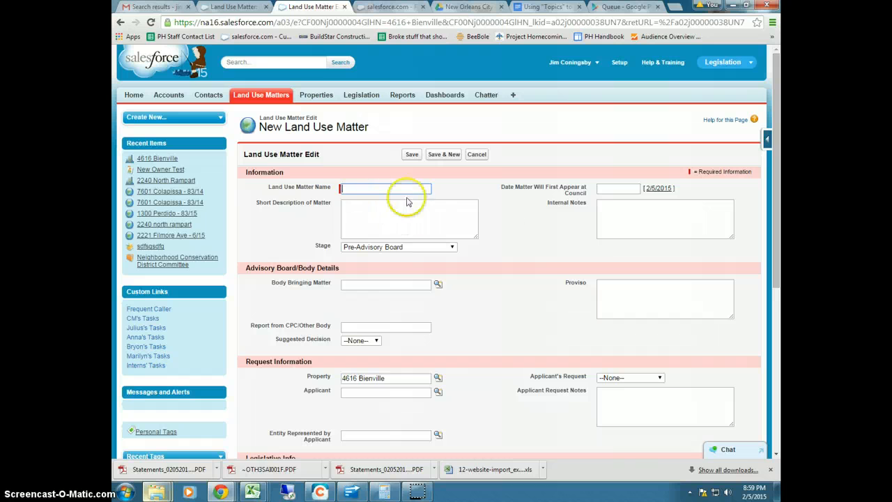
left_click(350, 190)
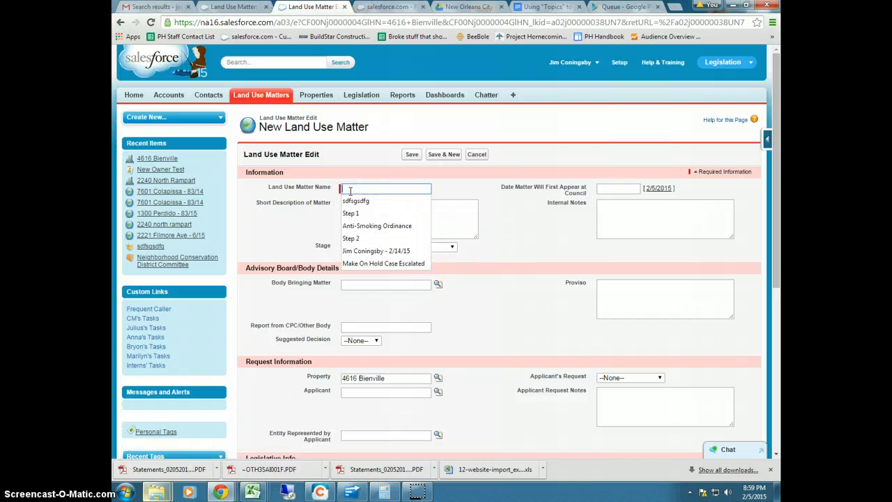
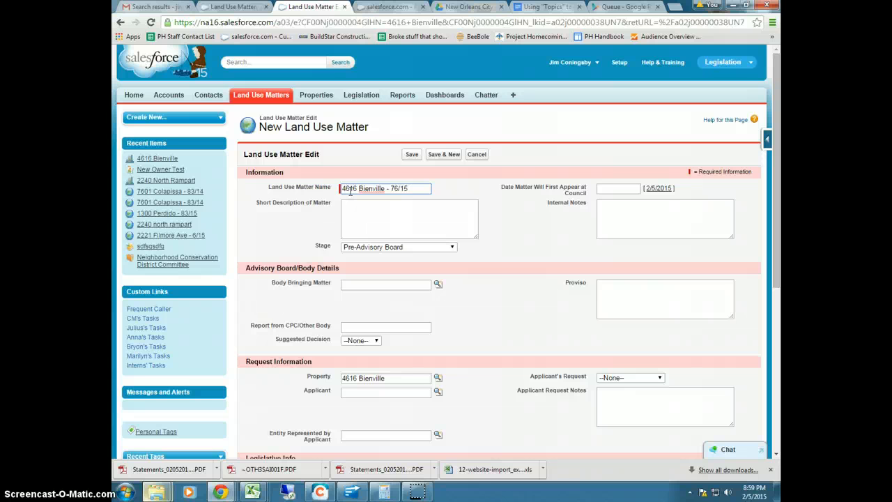
left_click(373, 216)
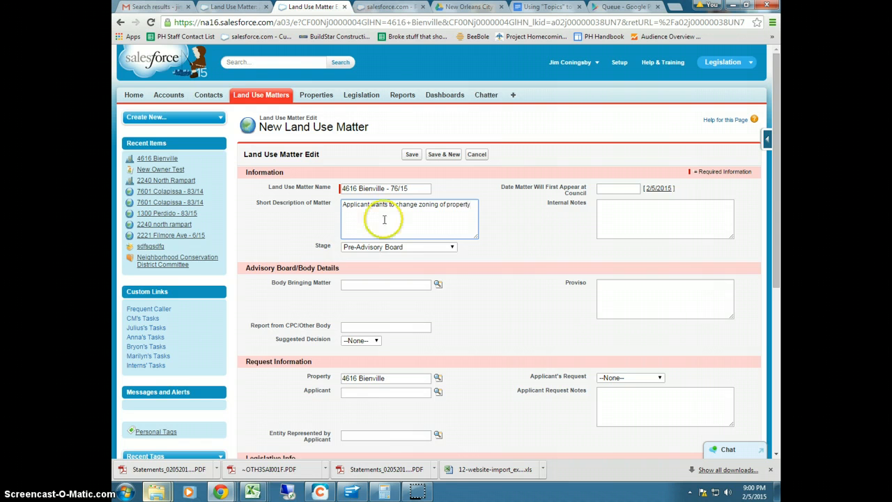
left_click(611, 188)
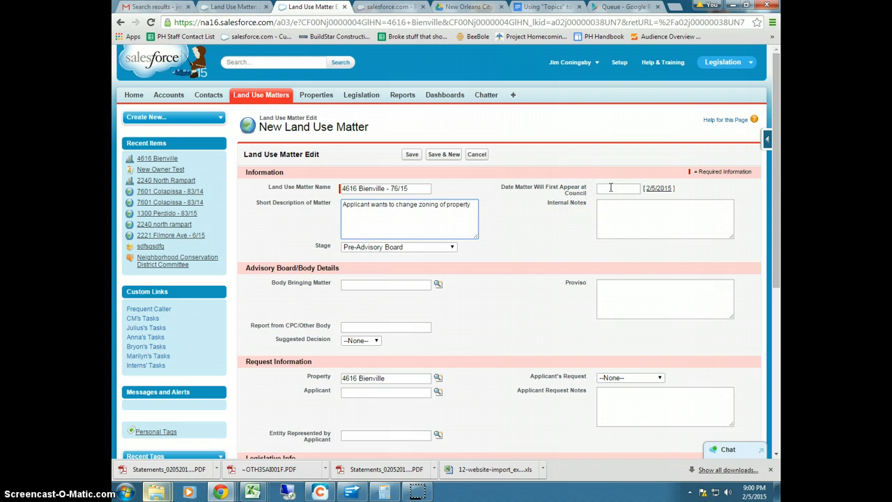
left_click(611, 188)
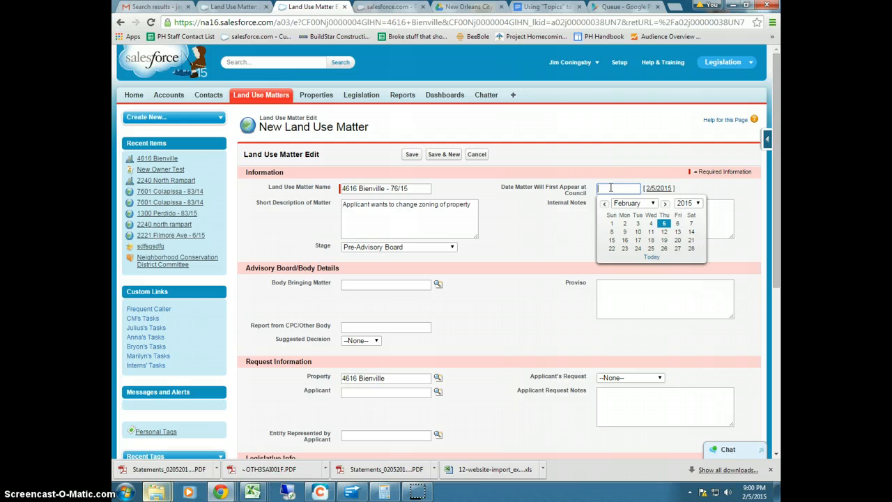
left_click(554, 199)
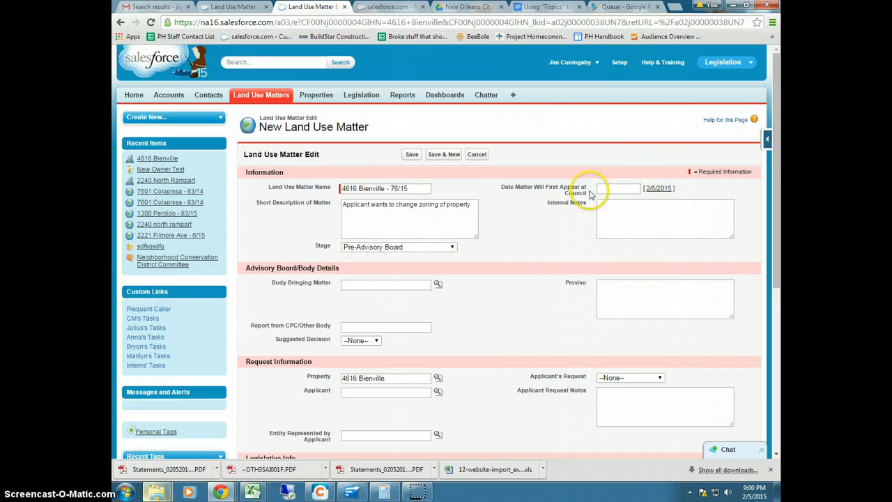
left_click(633, 210)
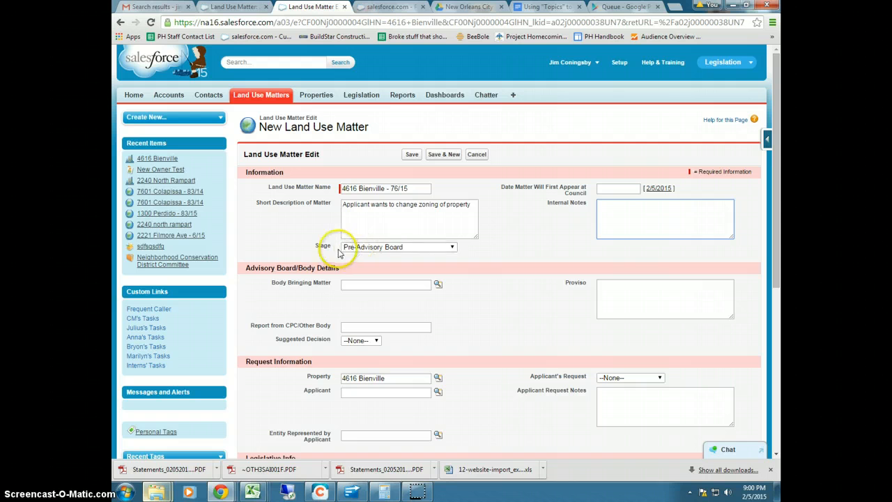
left_click(369, 247)
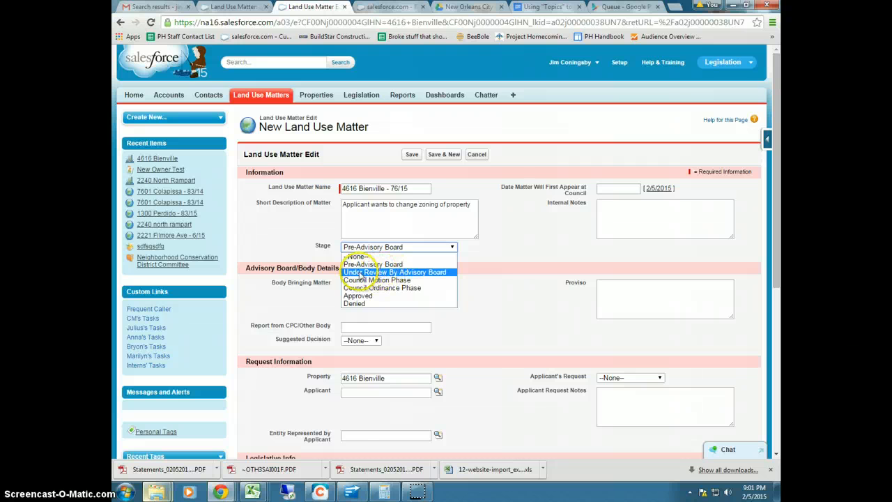
left_click(413, 276)
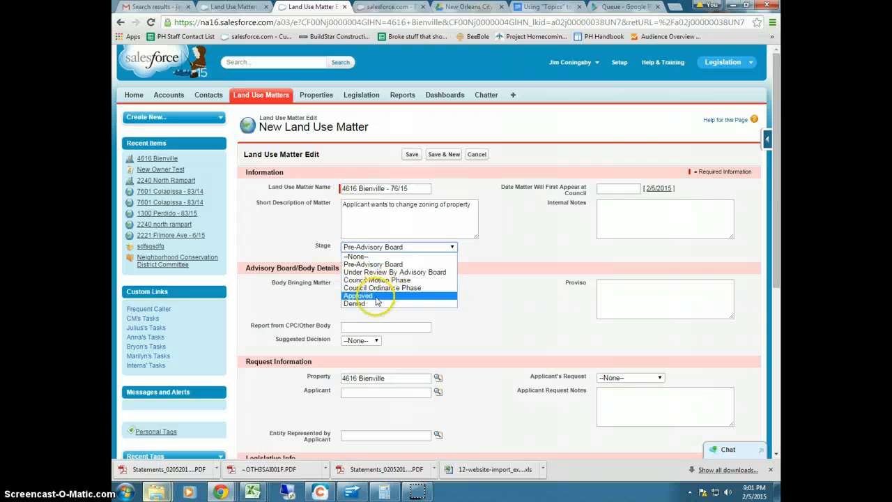
left_click(485, 296)
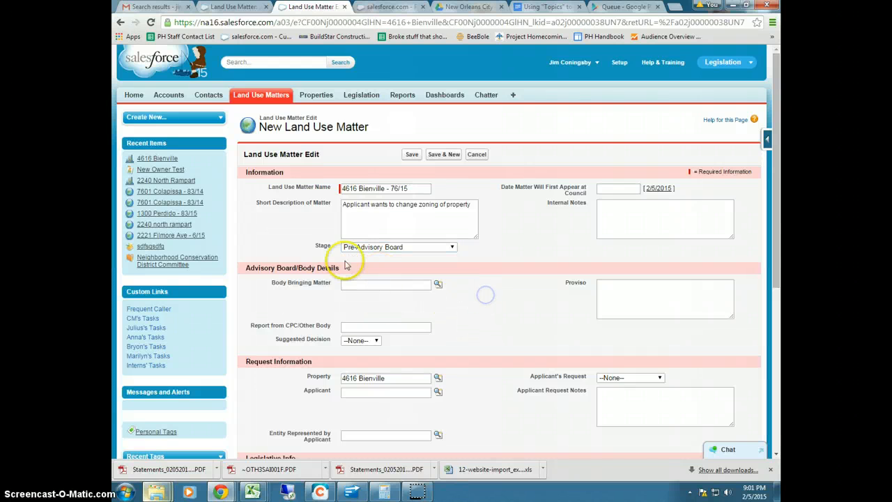
left_click(364, 283)
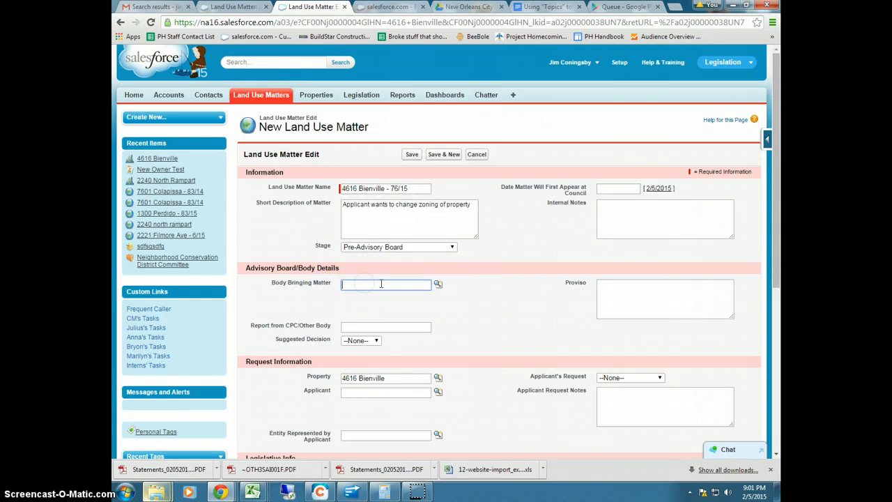
Set Body Bringing Matter to Historic District Landmarks Commission
left_click(438, 286)
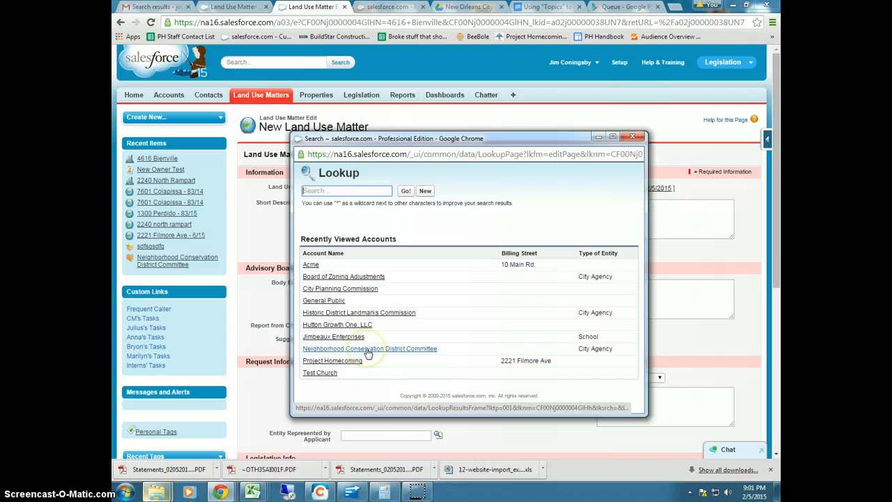
left_click(387, 312)
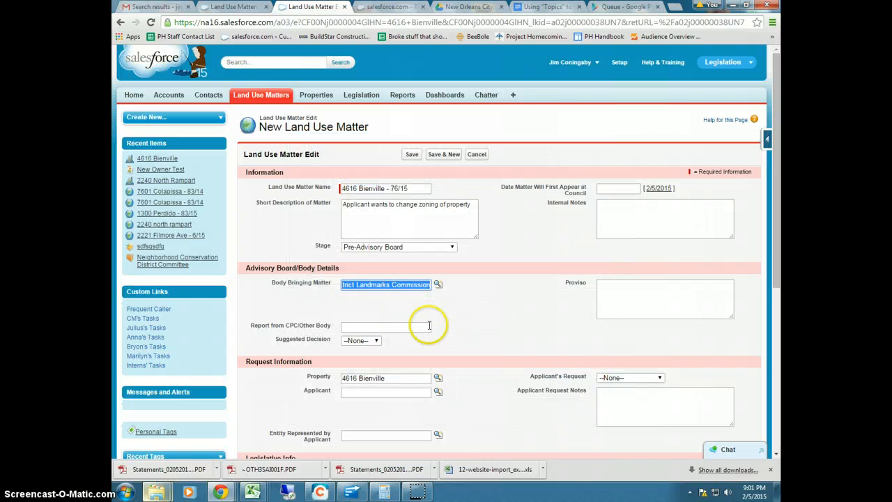
left_click(364, 328)
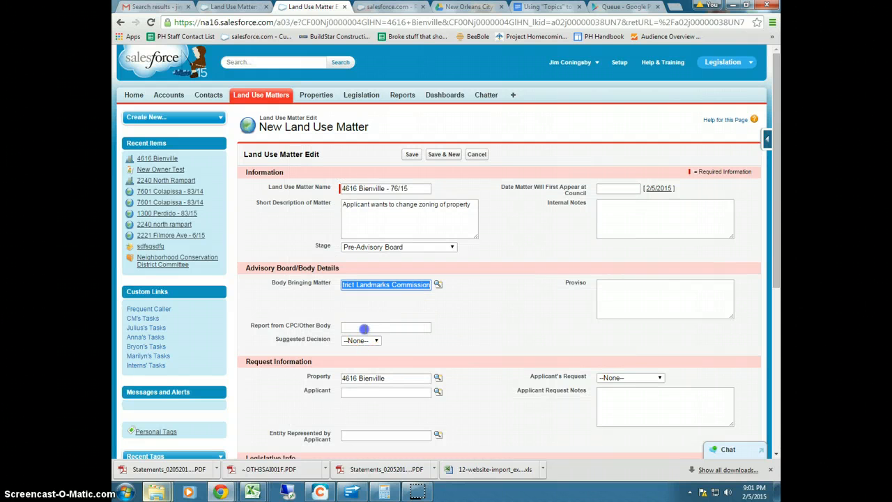
left_click(363, 327)
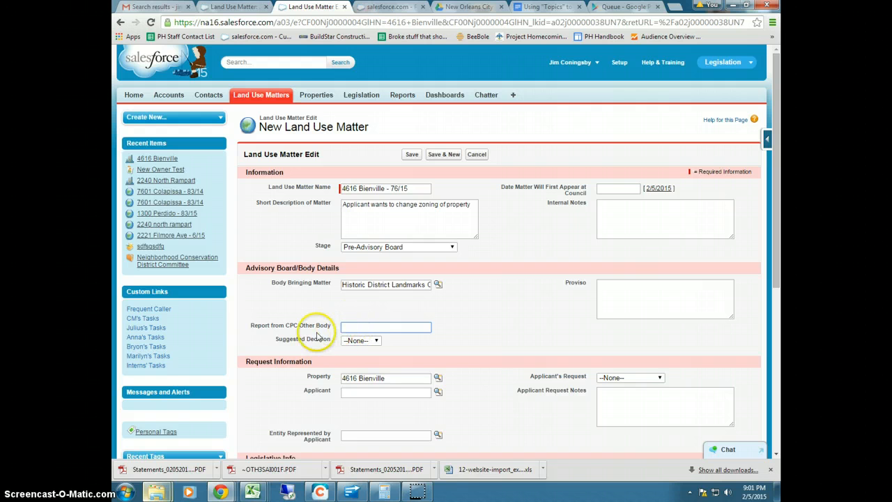
Set Suggested Decision to Approval
left_click(372, 342)
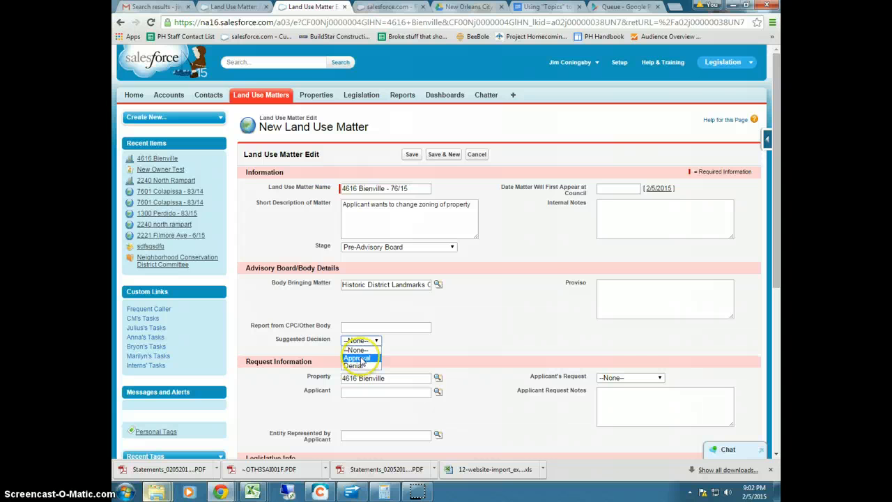
left_click(362, 359)
left_click(626, 292)
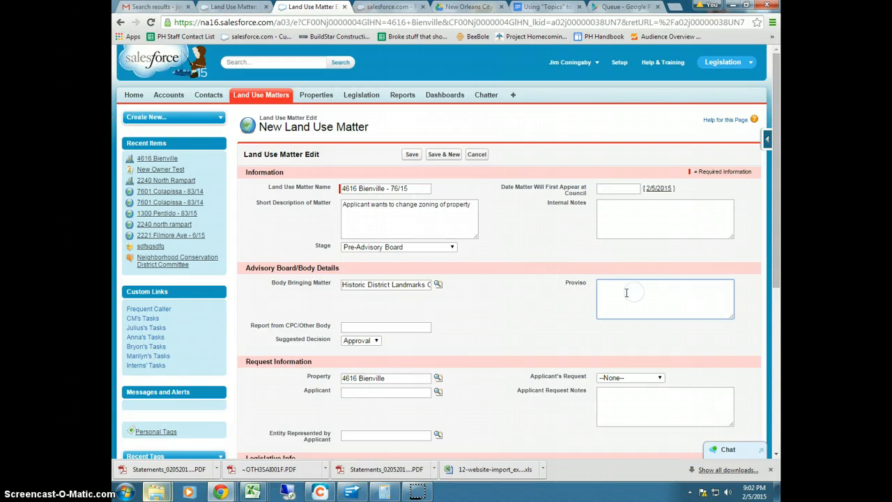
left_click(617, 294)
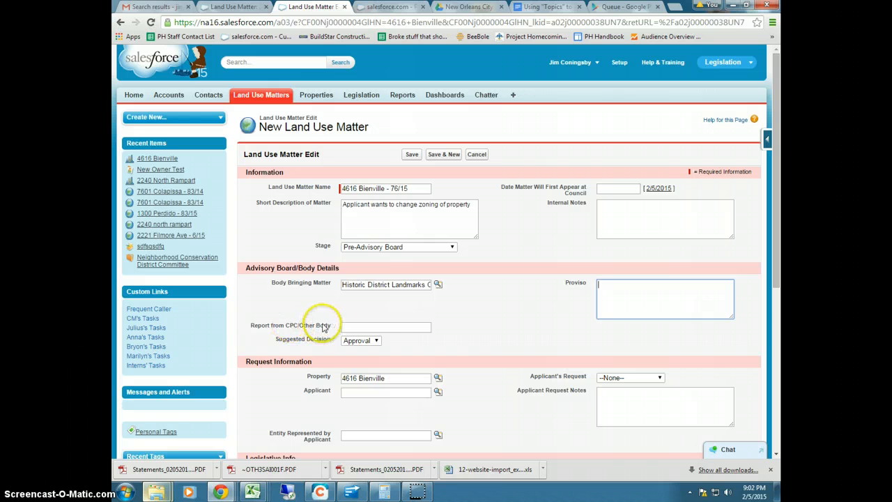
Search contacts for jim in the Applicant lookup and select the test contact
scroll(544, 316, "down", 2)
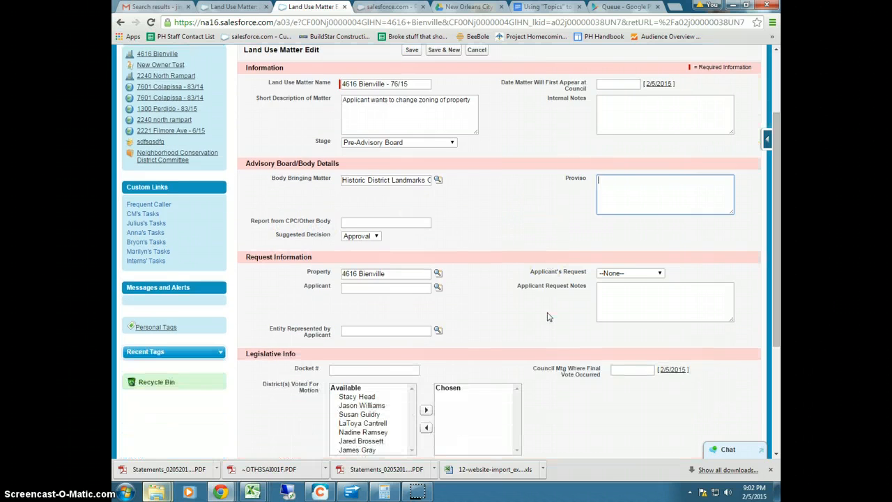
scroll(547, 317, "down", 1)
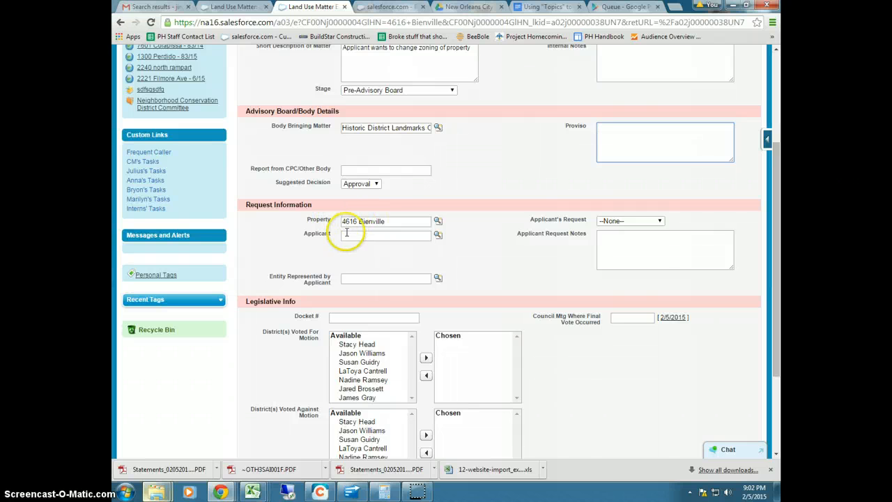
left_click(440, 239)
left_click_drag(436, 235, 521, 154)
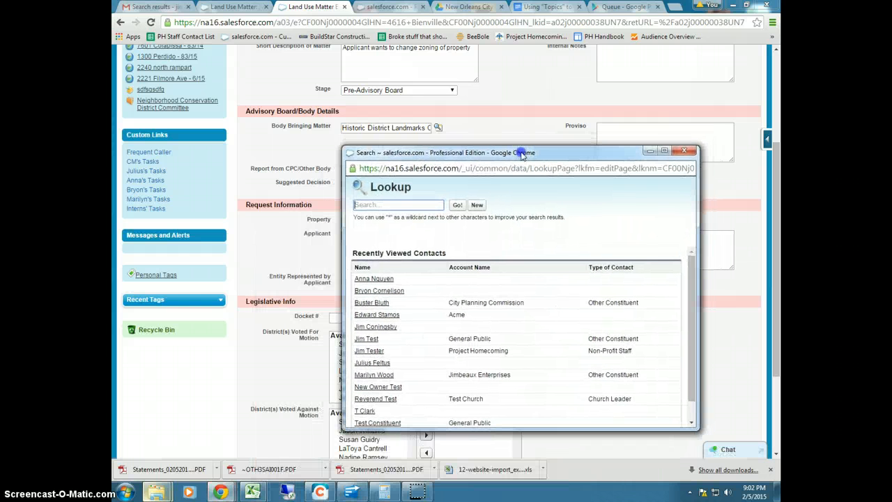
left_click(381, 205)
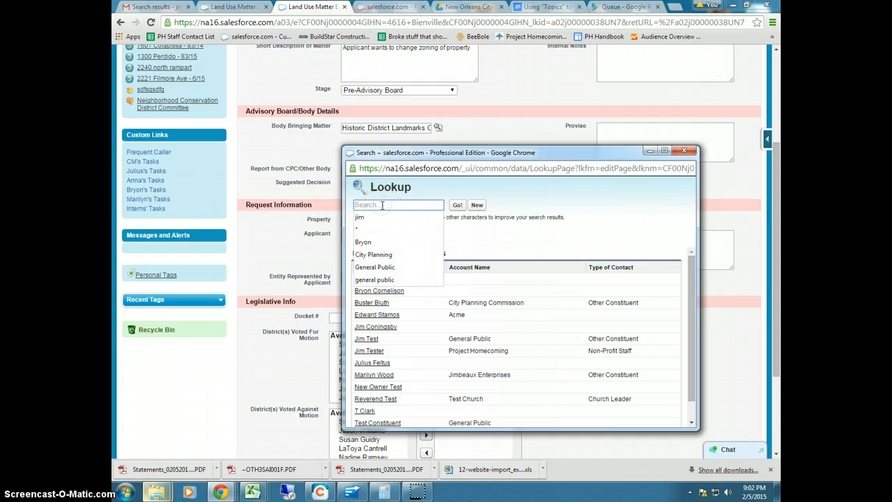
type("jim")
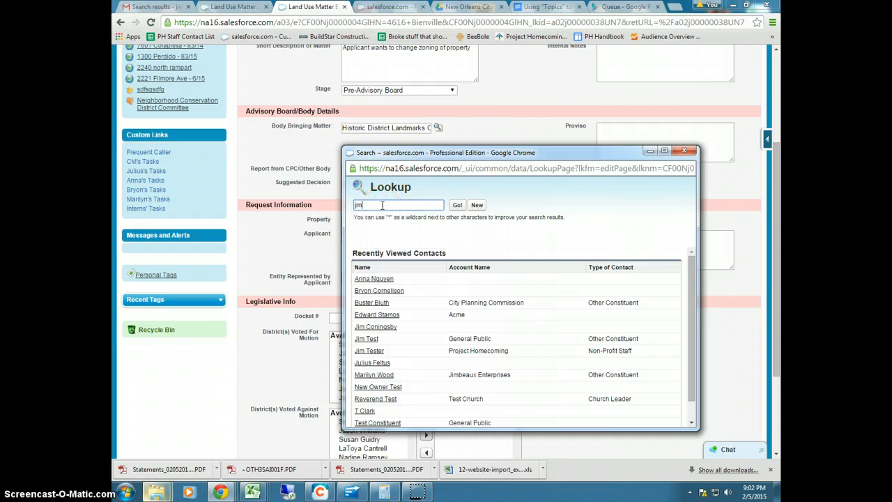
type("jim")
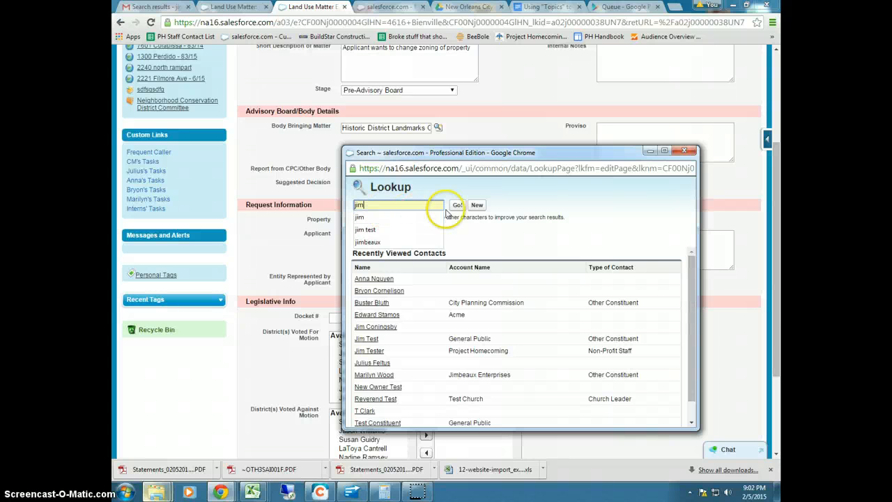
left_click(457, 205)
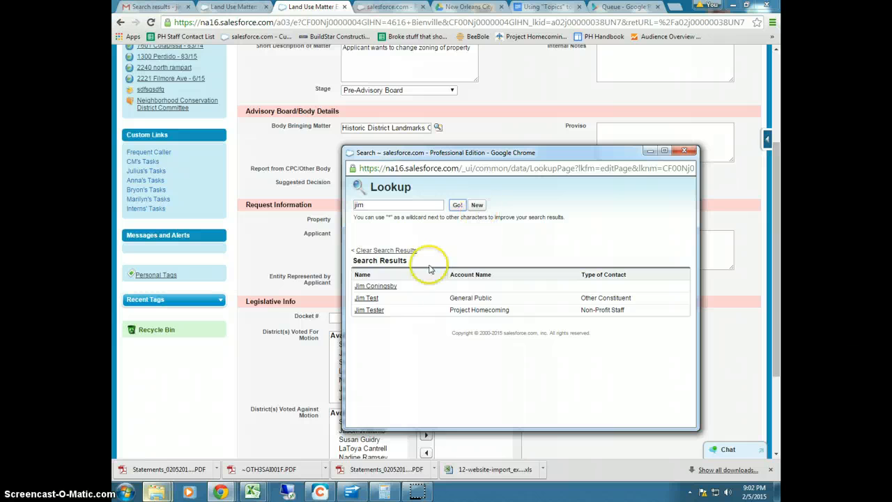
left_click(368, 299)
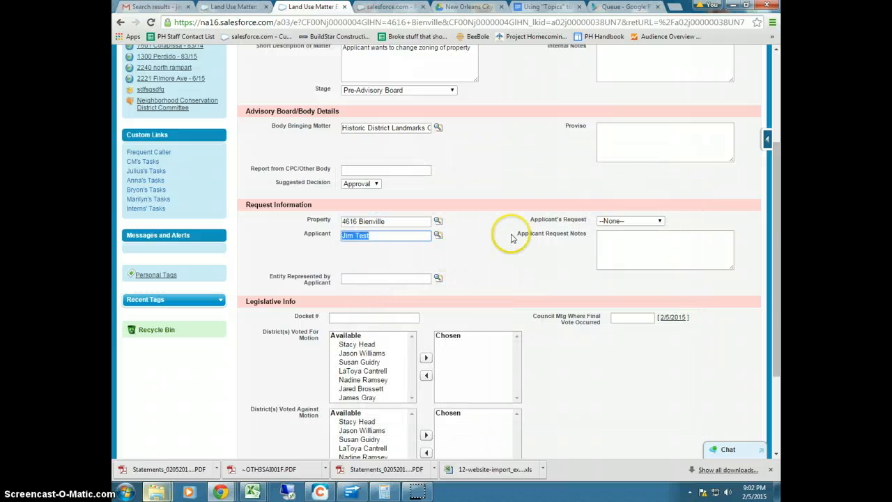
left_click(352, 278)
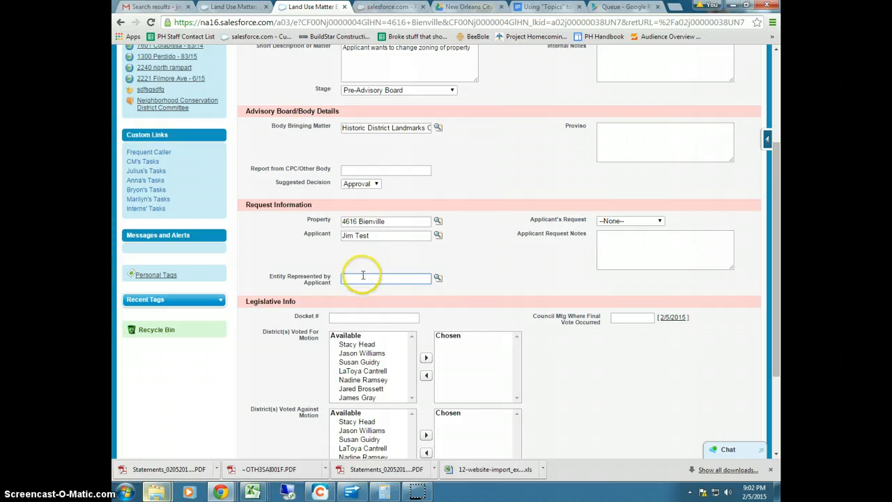
Set Entity Represented by Applicant to Jimbeaux Enterprises
left_click(438, 279)
left_click_drag(412, 291, 419, 159)
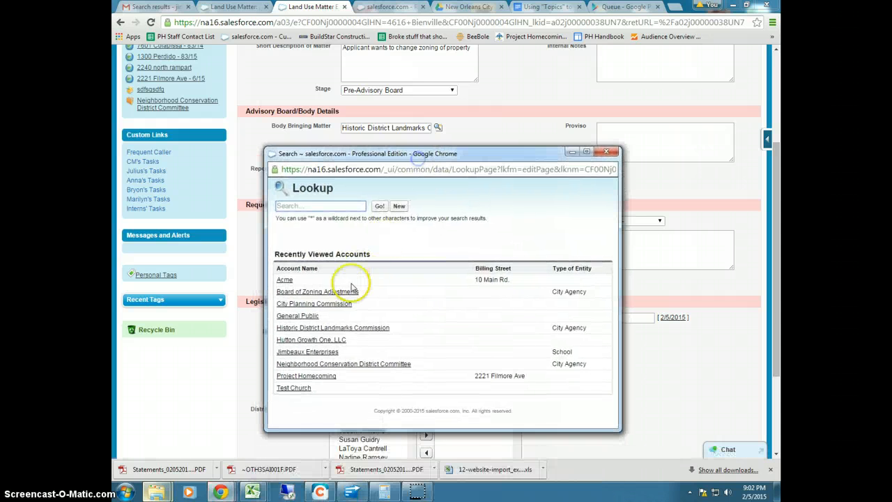
left_click(307, 352)
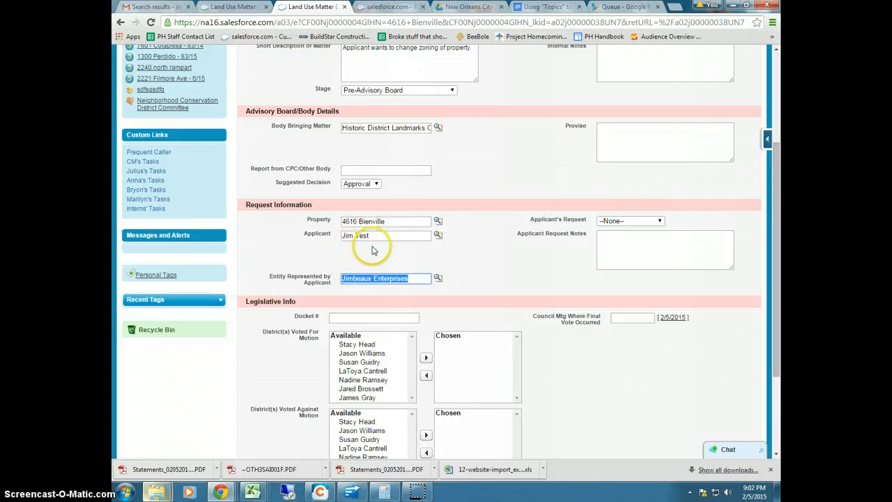
Set Applicant's Request to Motion to overrule
left_click(625, 222)
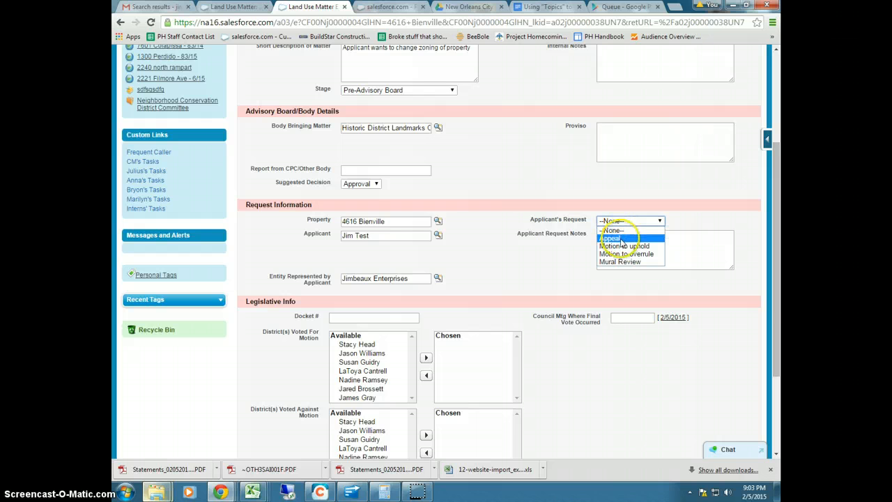
left_click(562, 271)
left_click(616, 221)
left_click(615, 246)
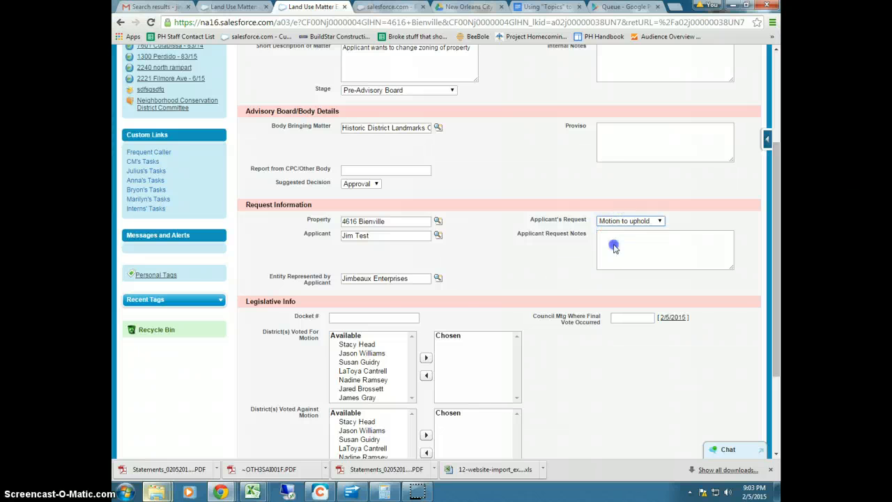
left_click(611, 221)
left_click(615, 252)
left_click(622, 242)
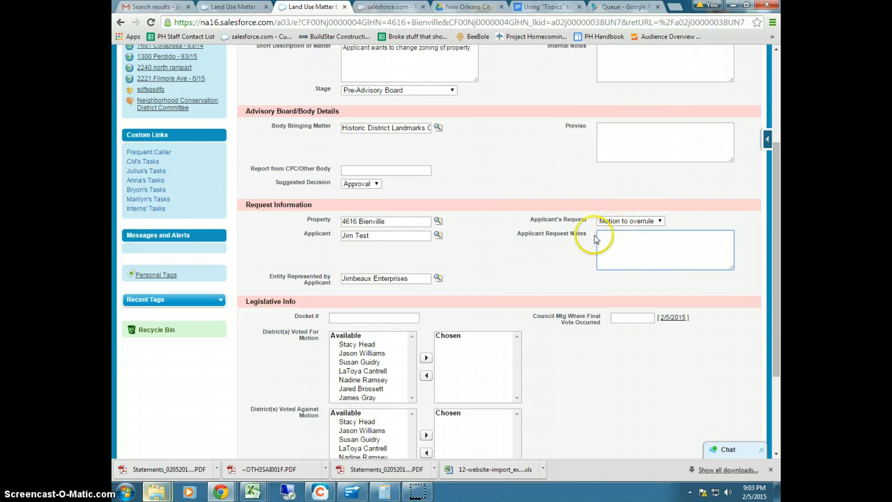
scroll(600, 249, "down", 3)
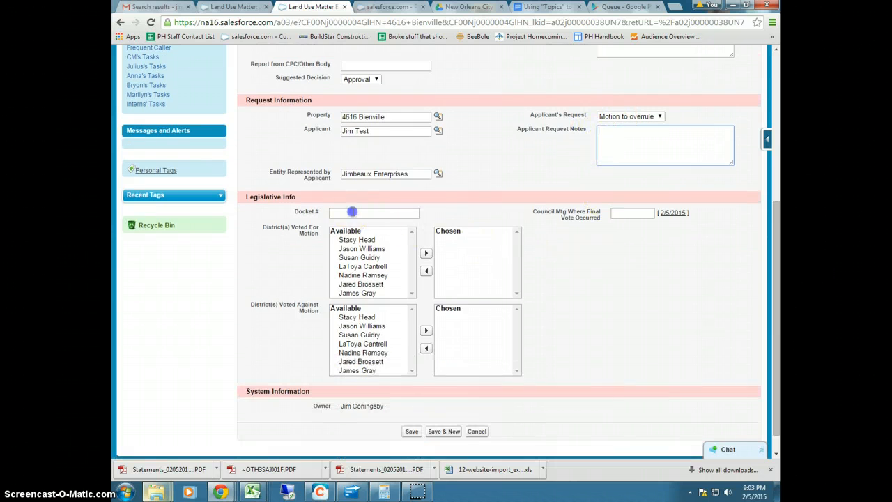
Fill in Docket # 76/15 on the new Land Use Matter and save the record
left_click(354, 212)
scroll(356, 214, "up", 3)
scroll(356, 214, "down", 3)
left_click(356, 220)
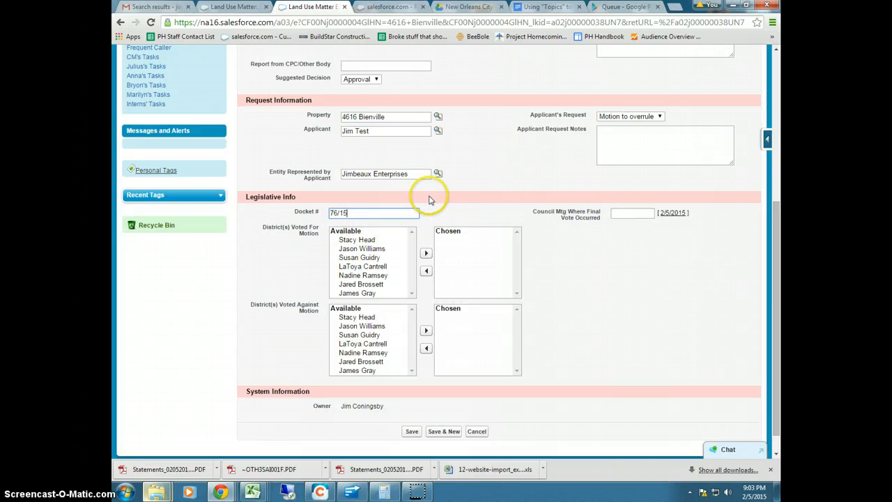
scroll(426, 220, "up", 2)
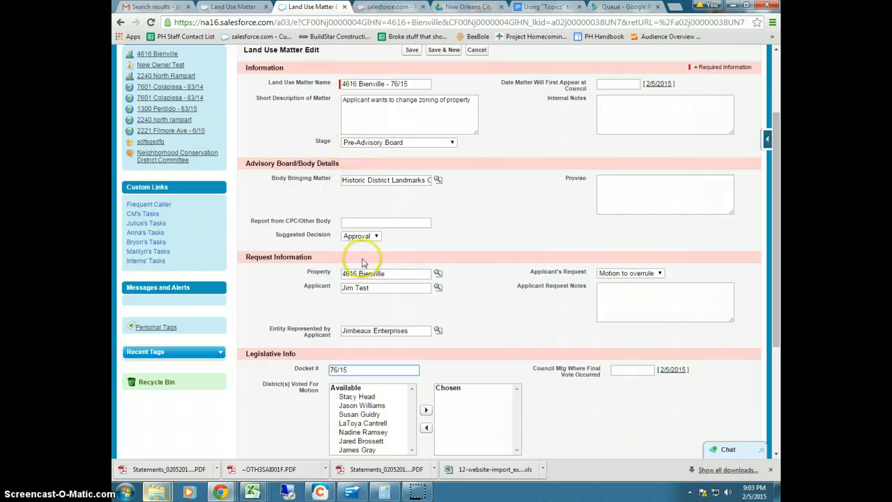
scroll(403, 349, "down", 1)
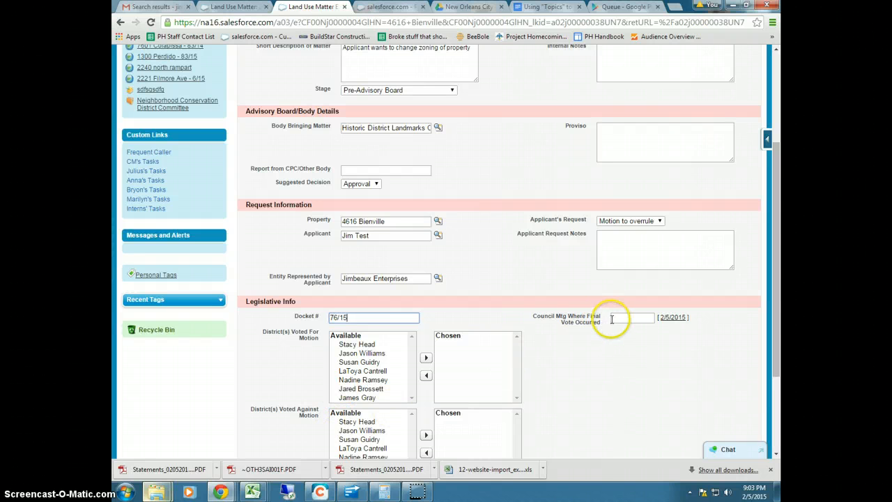
scroll(631, 318, "down", 2)
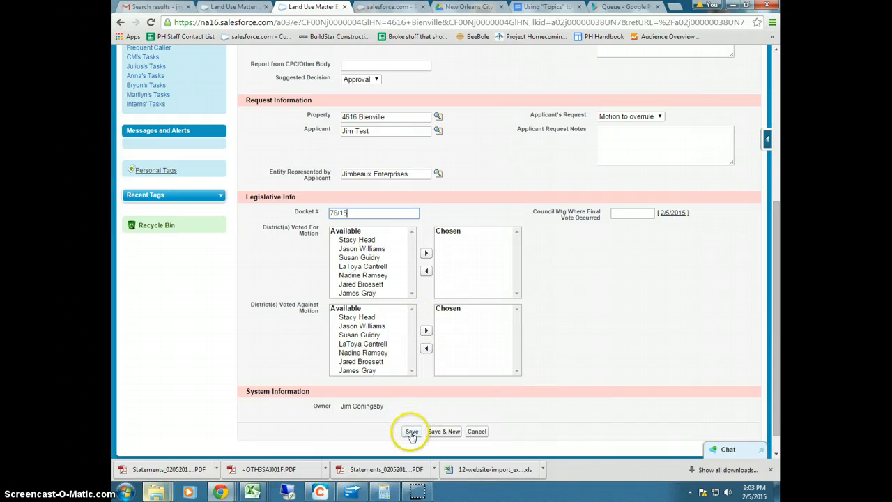
left_click(412, 432)
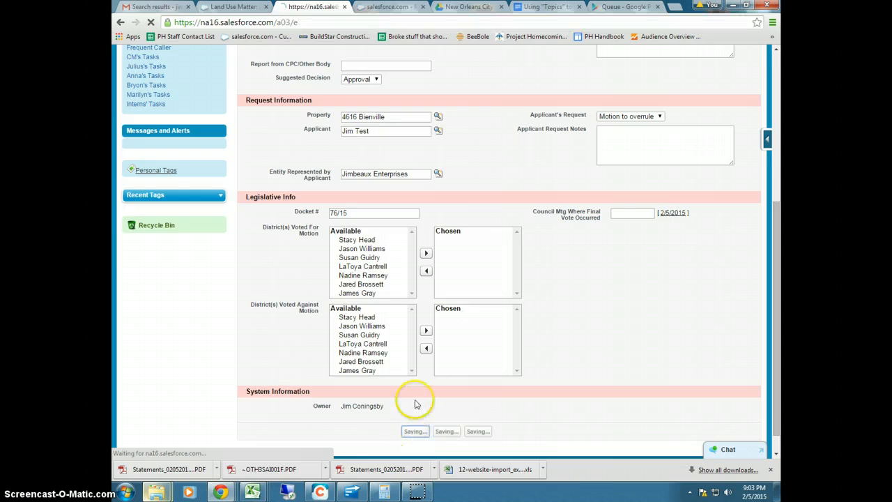
scroll(427, 362, "down", 1)
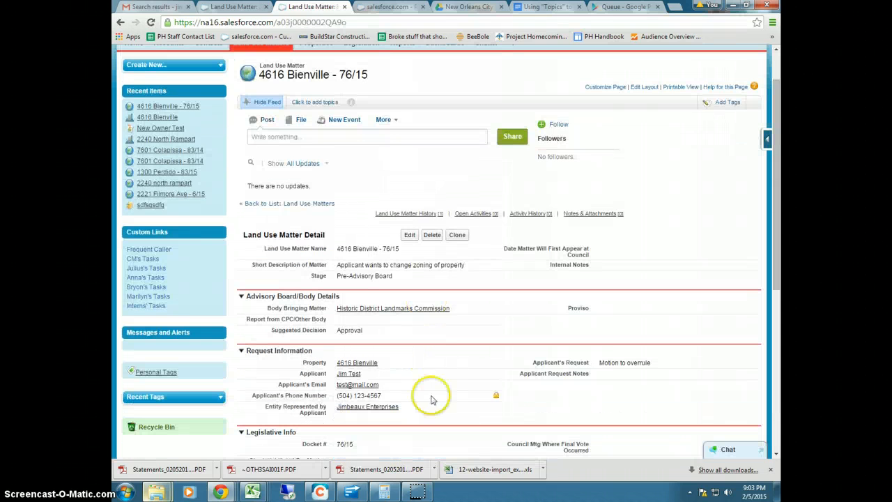